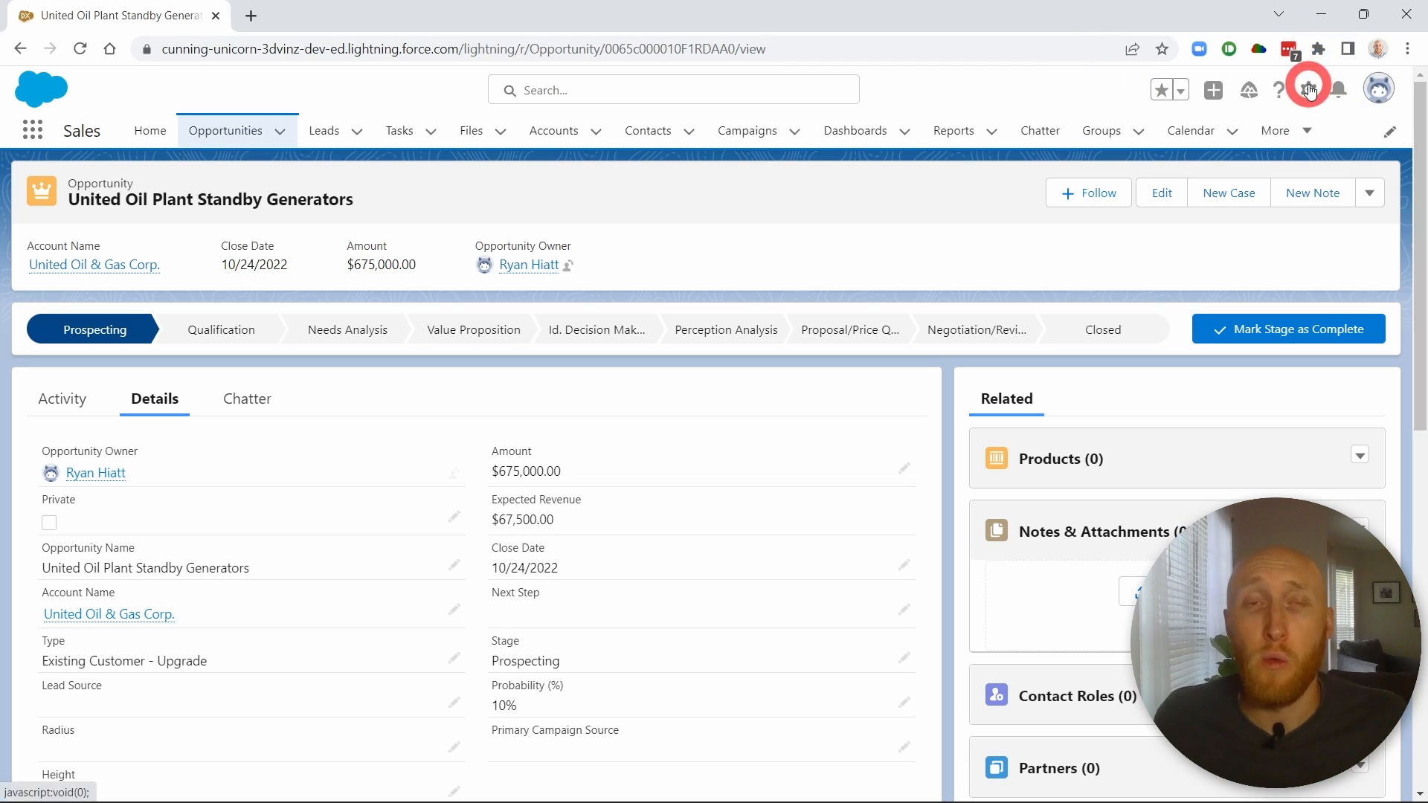
- Open Setup from the opportunity record and find the Path Settings page by searching for "path"
{"action": "left_click", "coordinate": [1309, 89]}
{"action": "left_click", "coordinate": [1247, 145]}
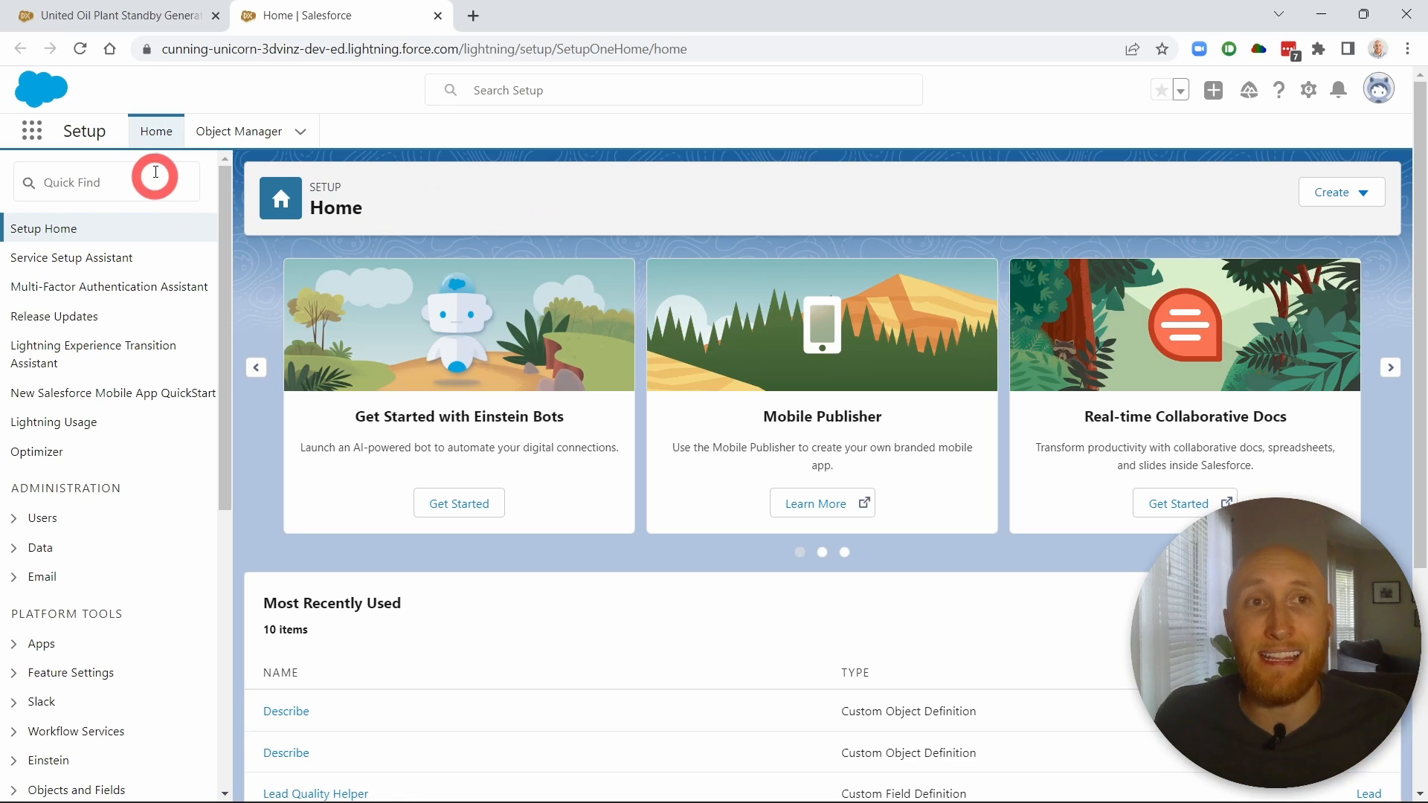
{"action": "left_click", "coordinate": [151, 16]}
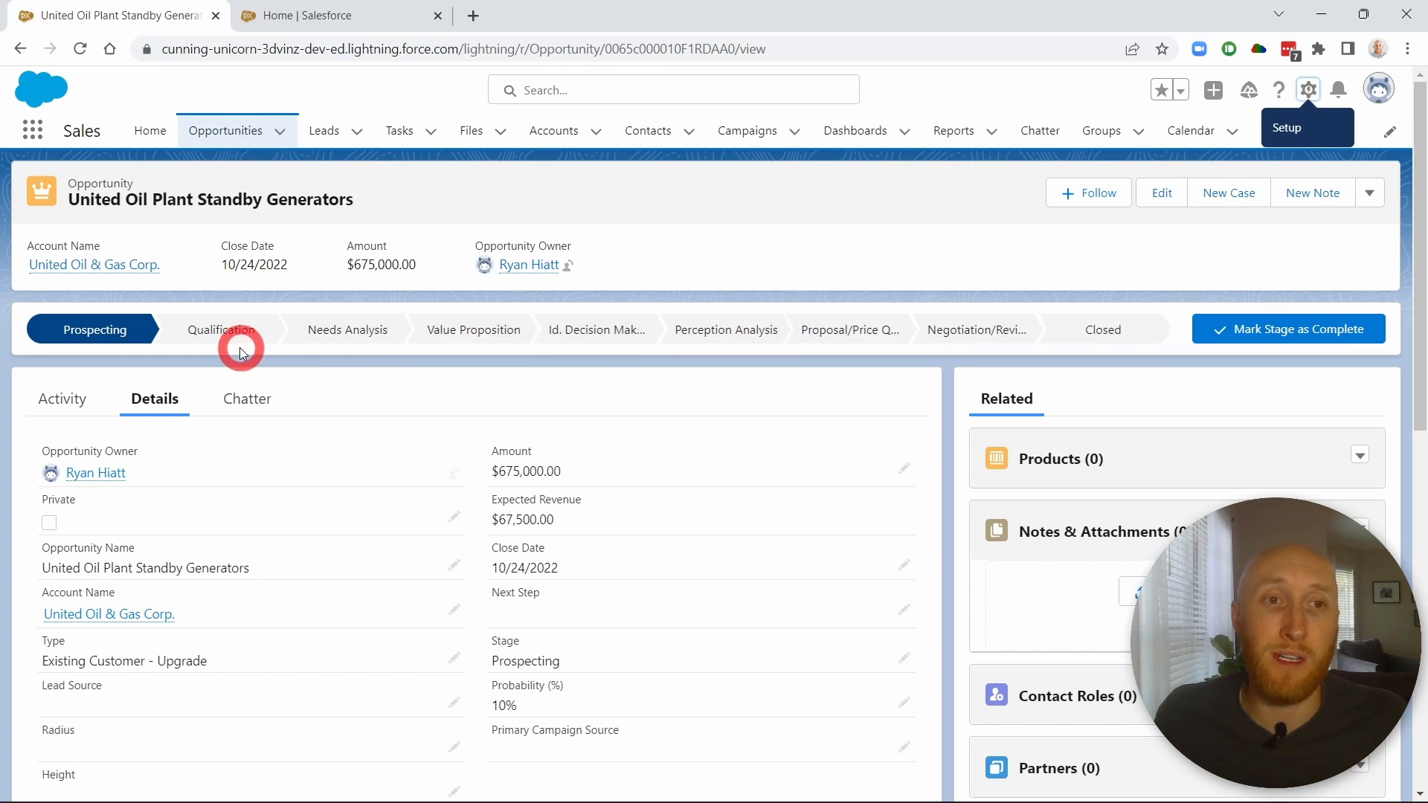
{"action": "left_click", "coordinate": [316, 17]}
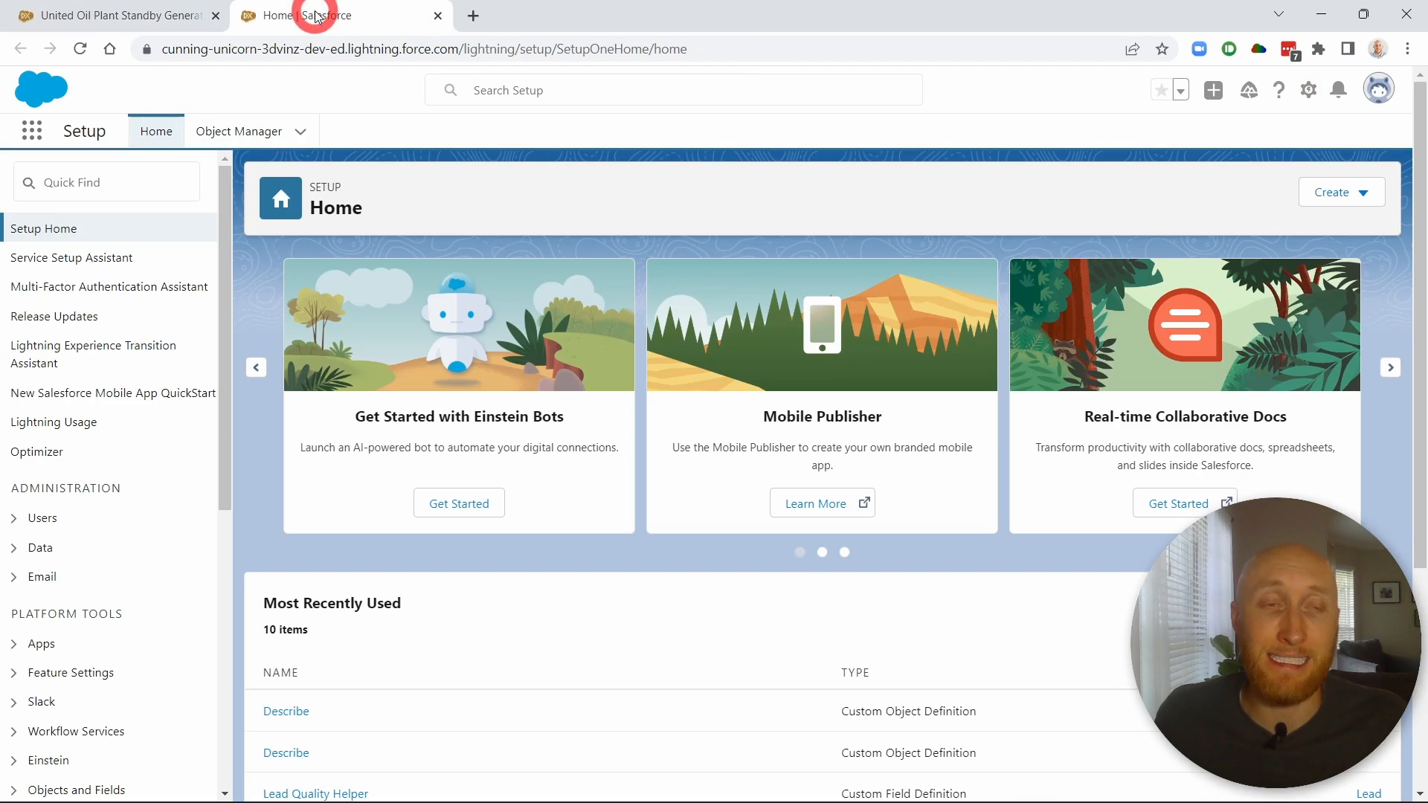
{"action": "left_click", "coordinate": [167, 183]}
{"action": "type", "text": "path"}
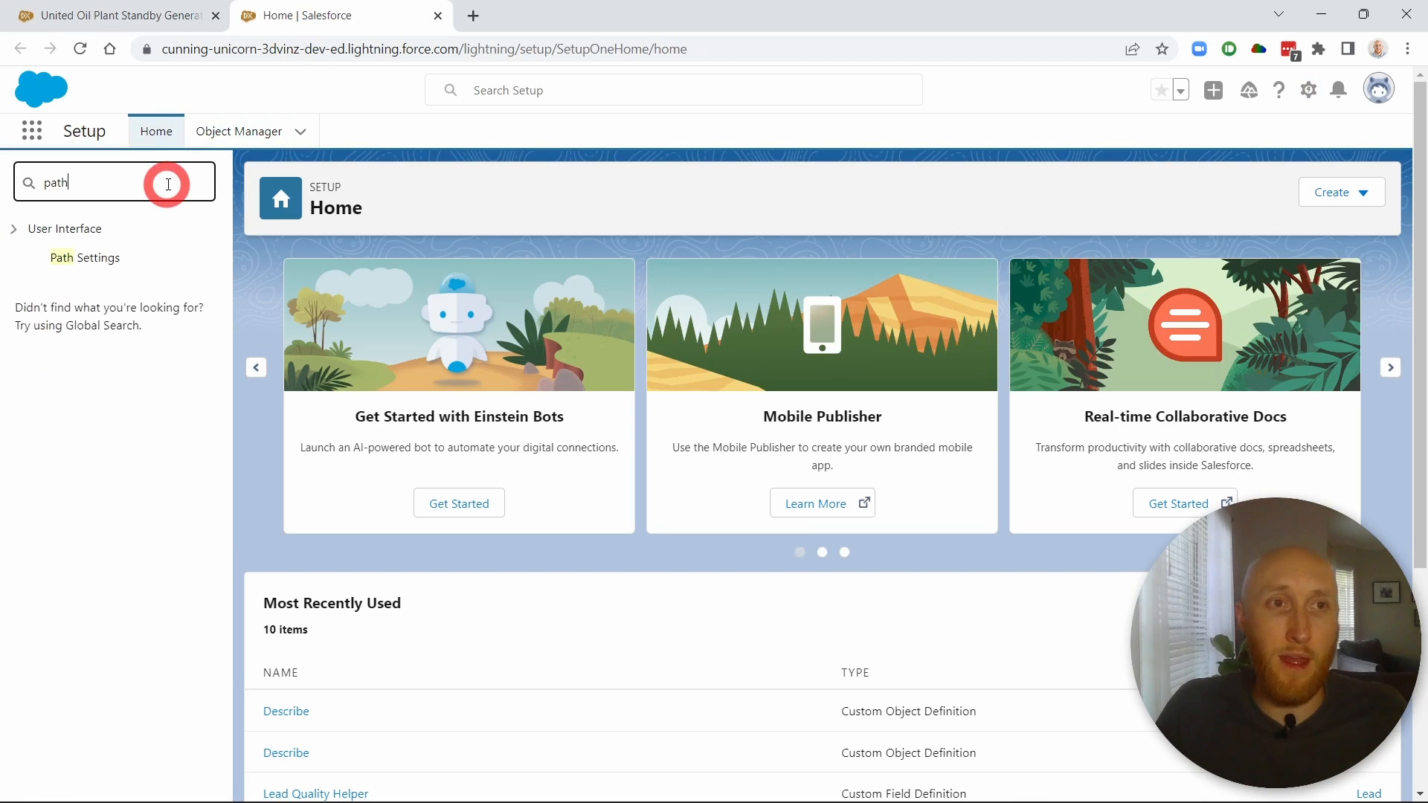
{"action": "left_click", "coordinate": [84, 260]}
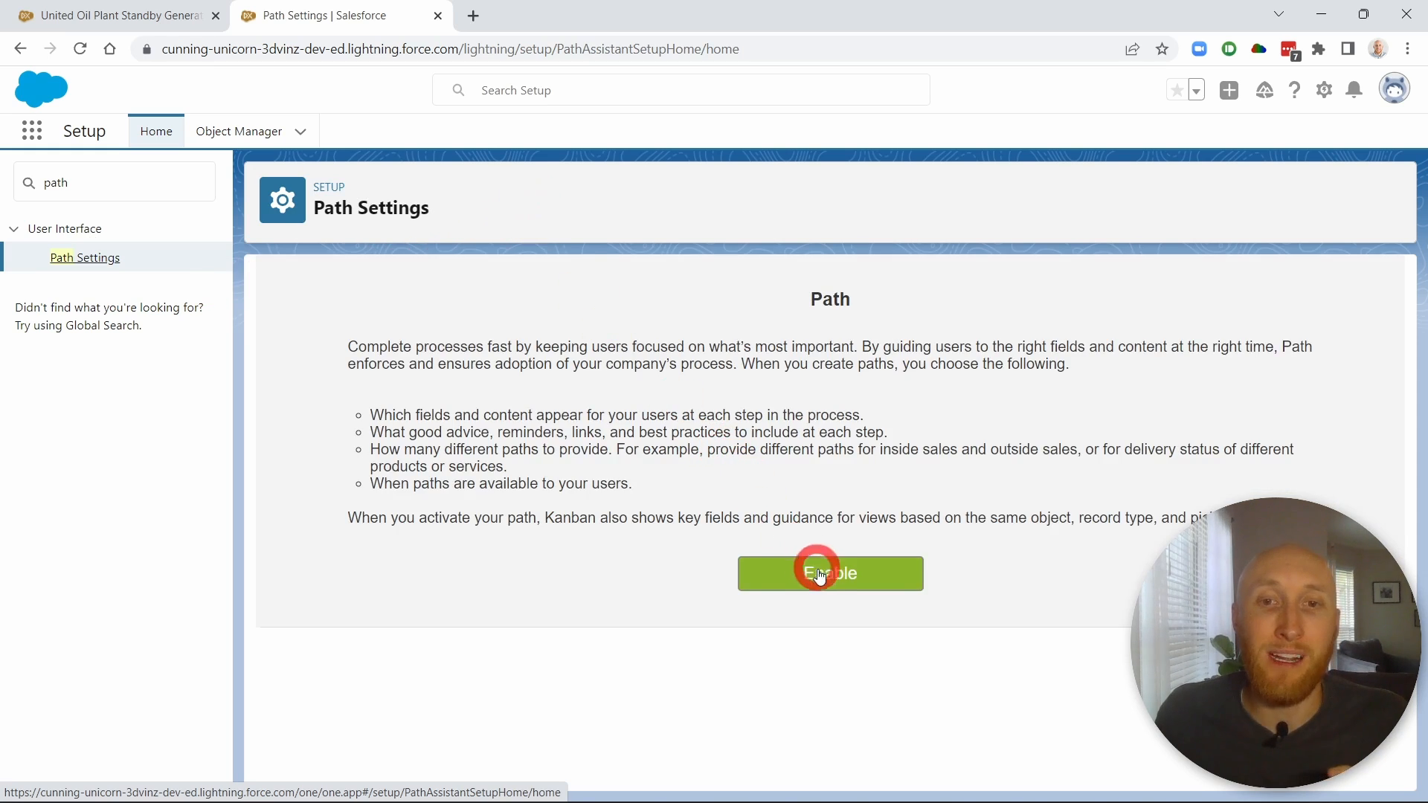
- Enable the Path feature for the org after a look at the opportunity record's existing stage path
{"action": "left_click", "coordinate": [201, 13]}
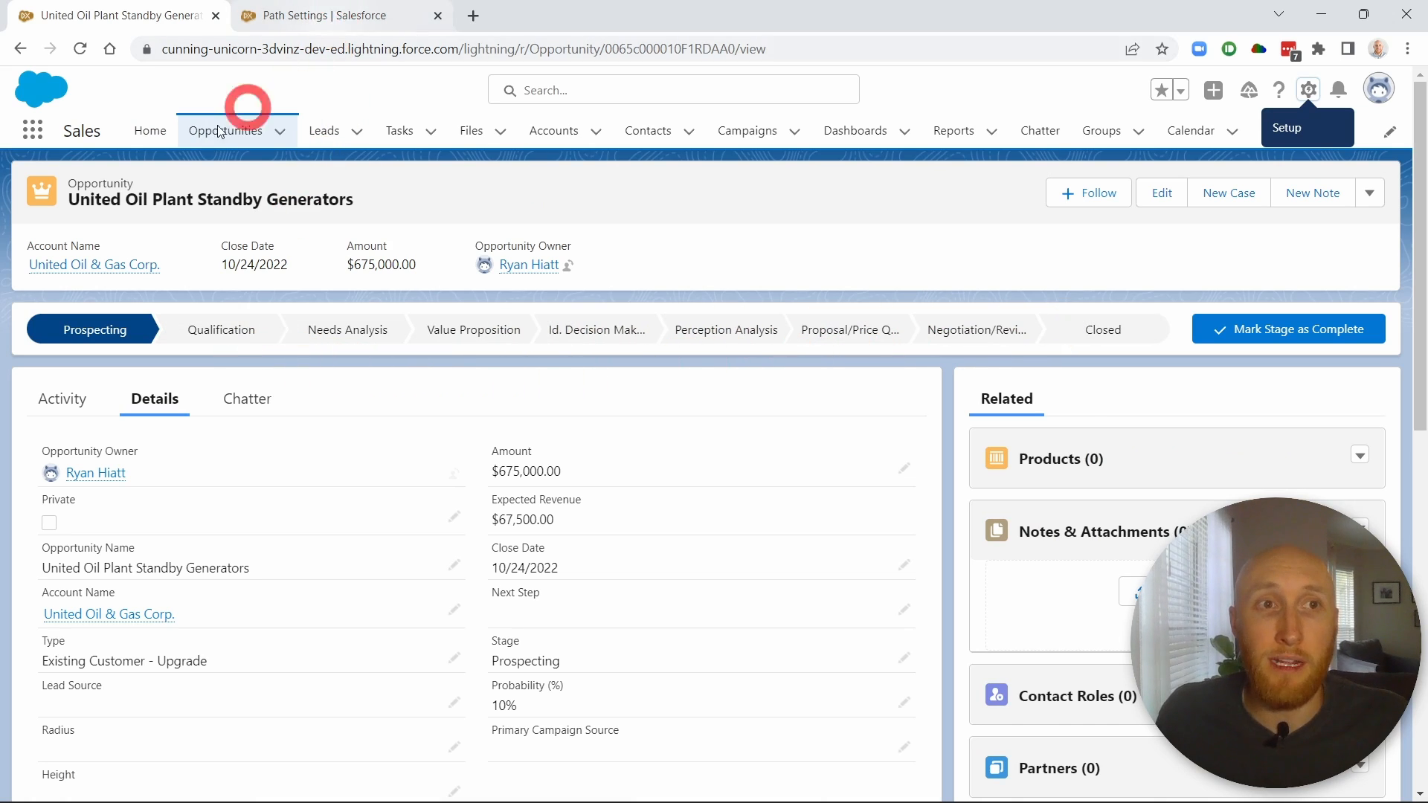
{"action": "left_click", "coordinate": [296, 20]}
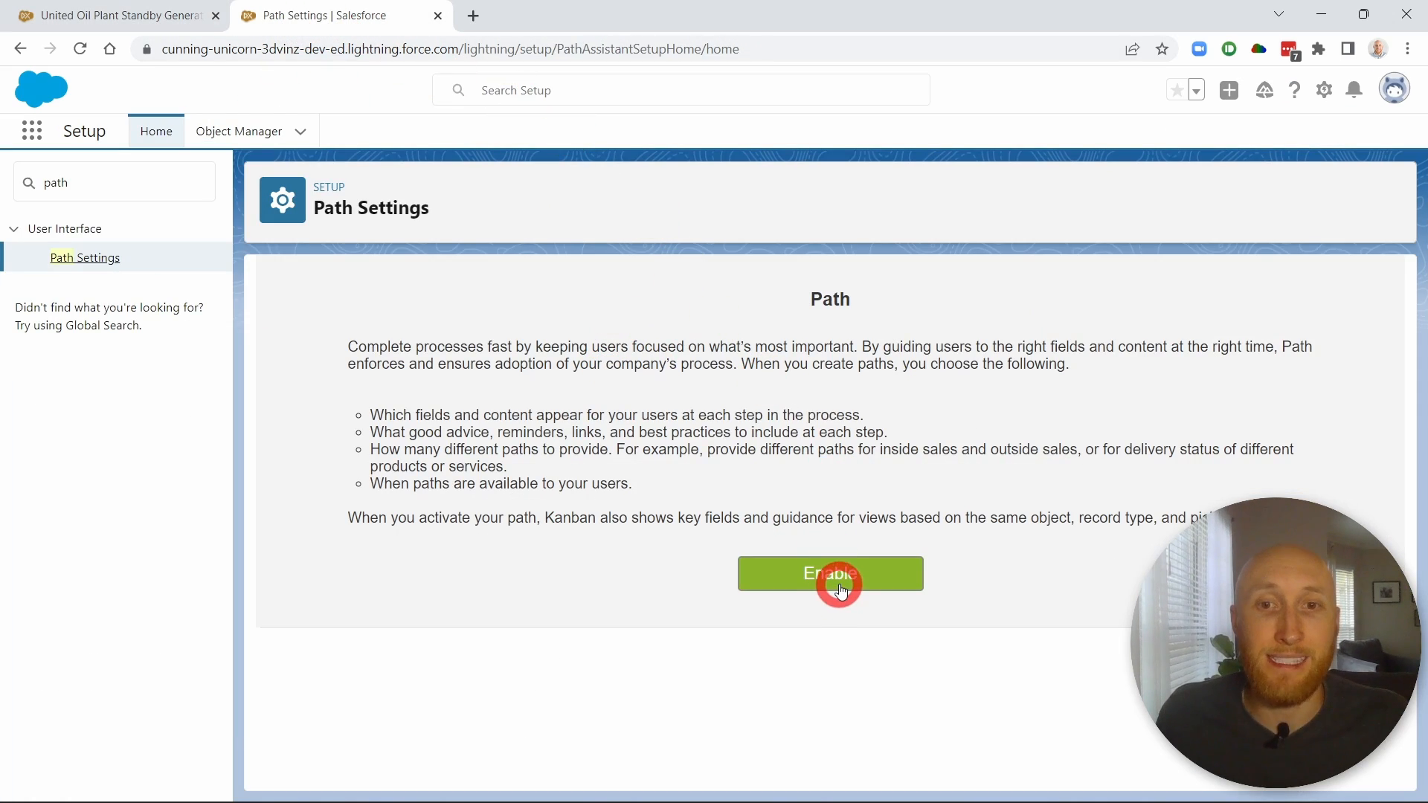
{"action": "left_click", "coordinate": [834, 559]}
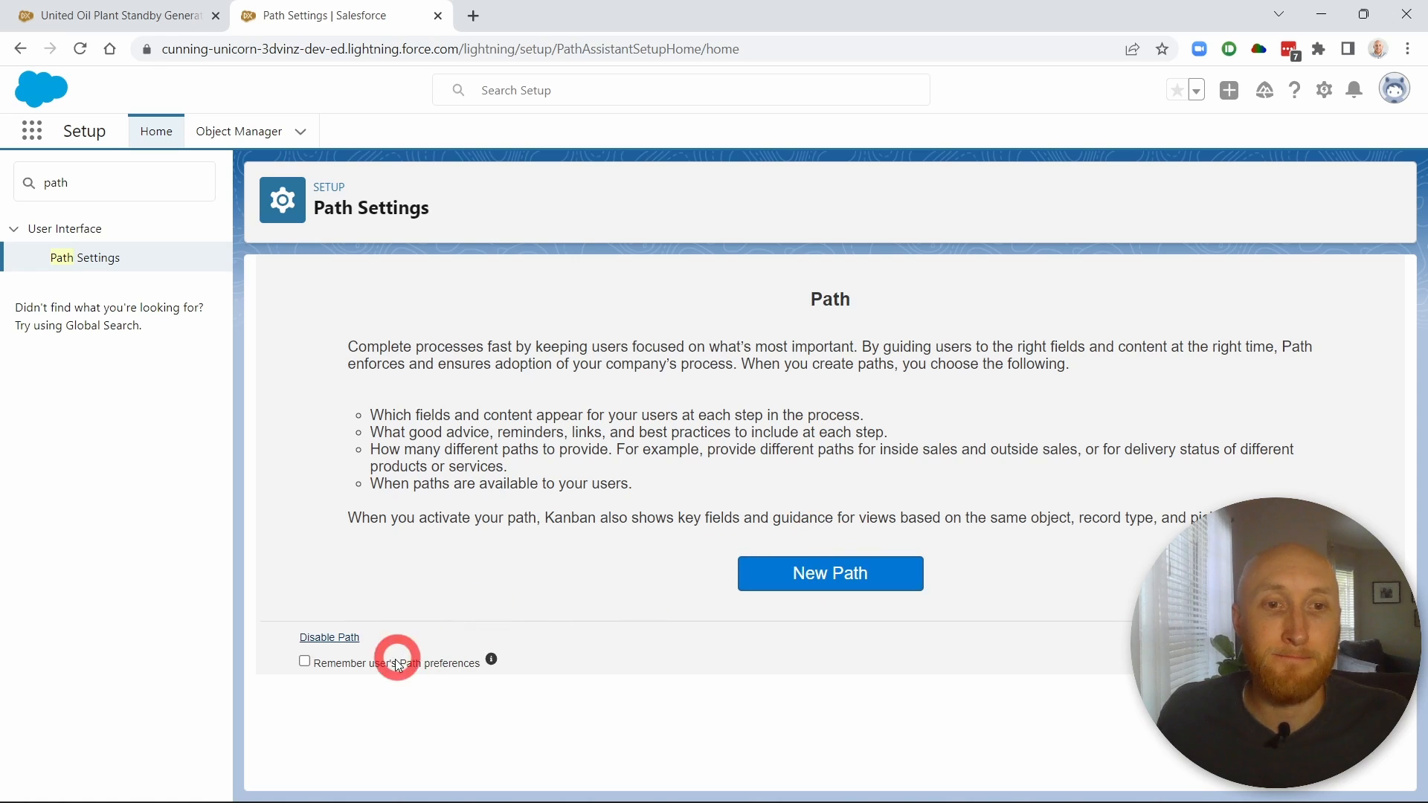
- Create a new path and name it "Sales Path", letting the API reference name fill in automatically
{"action": "left_click", "coordinate": [804, 584]}
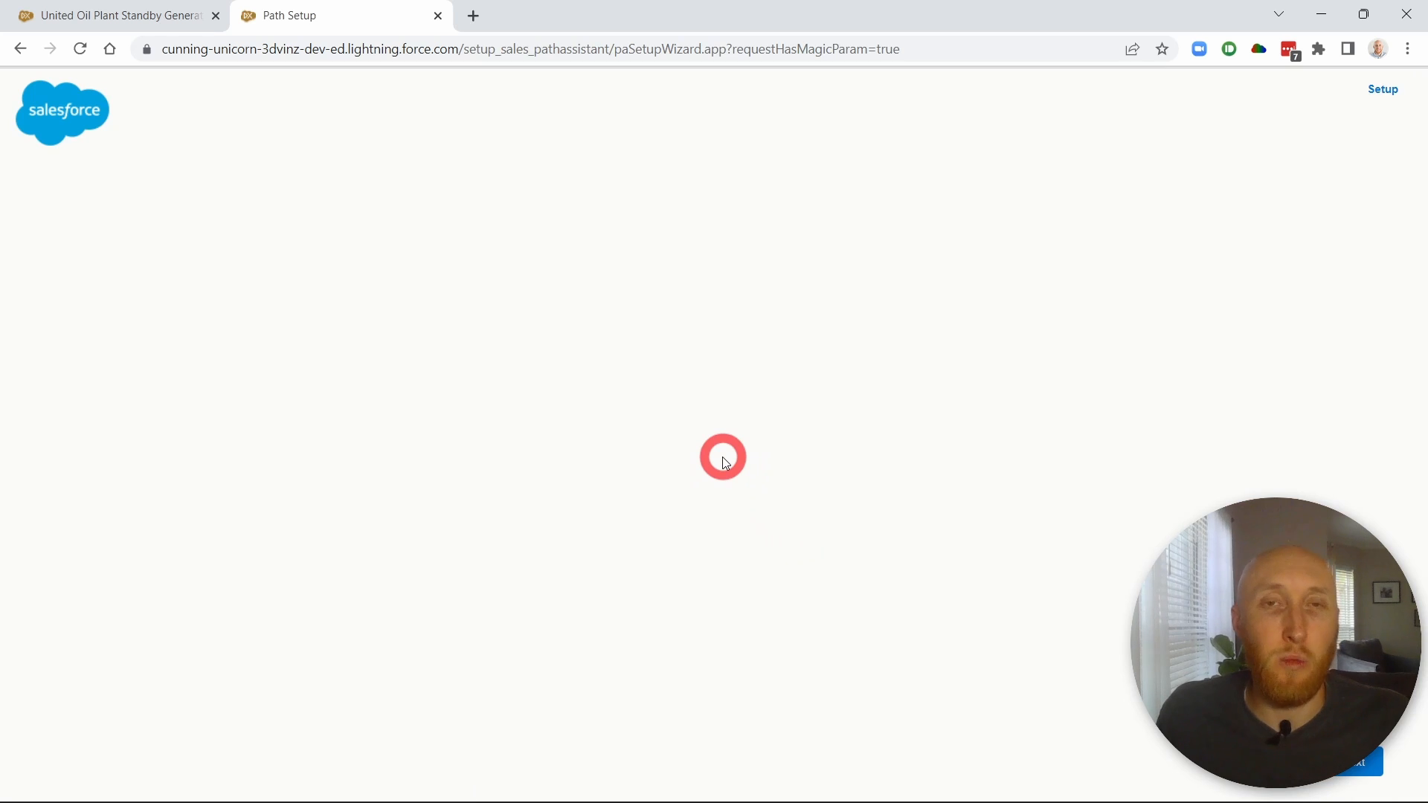
{"action": "left_click", "coordinate": [738, 291]}
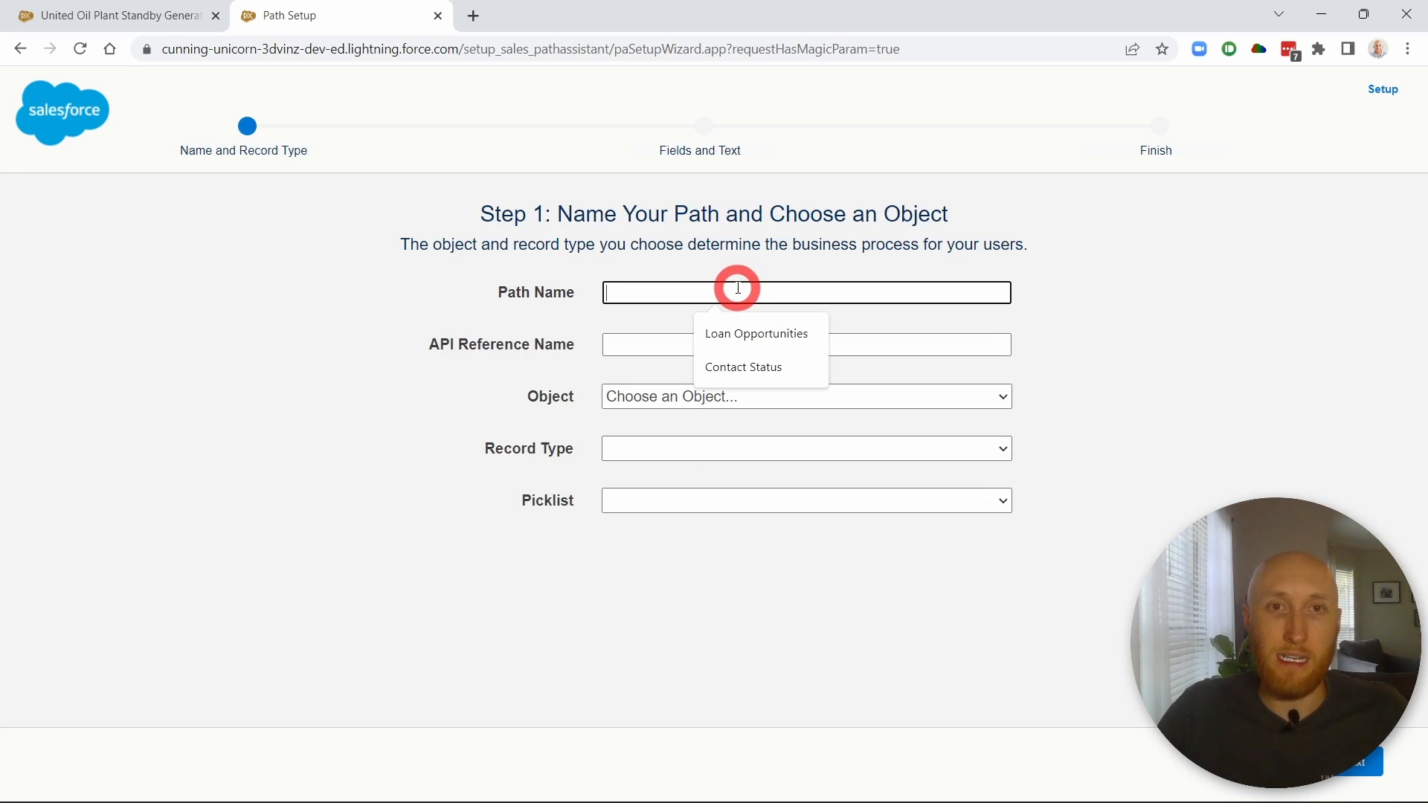
{"action": "type", "text": "Sales"}
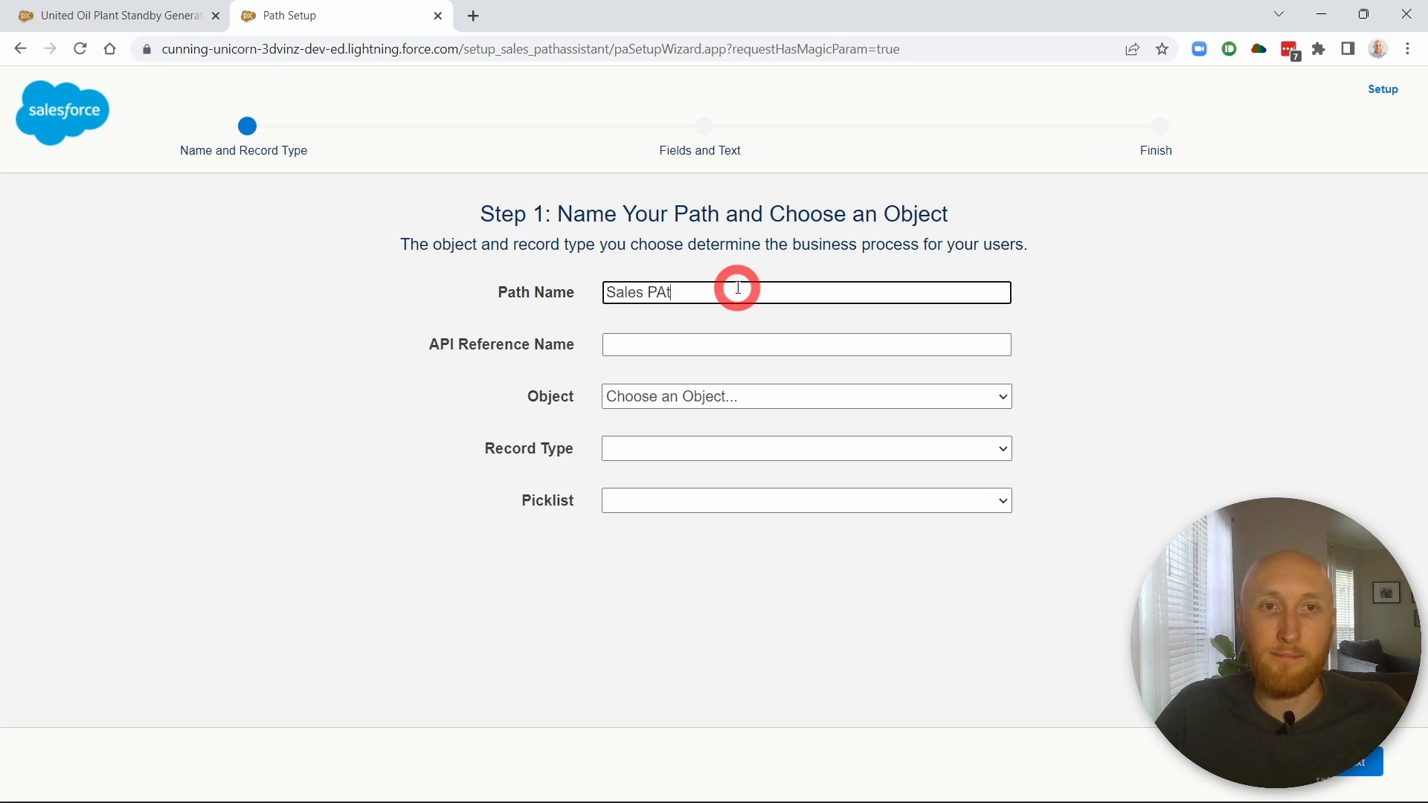
{"action": "type", "text": " Path"}
{"action": "key", "text": "Tab"}
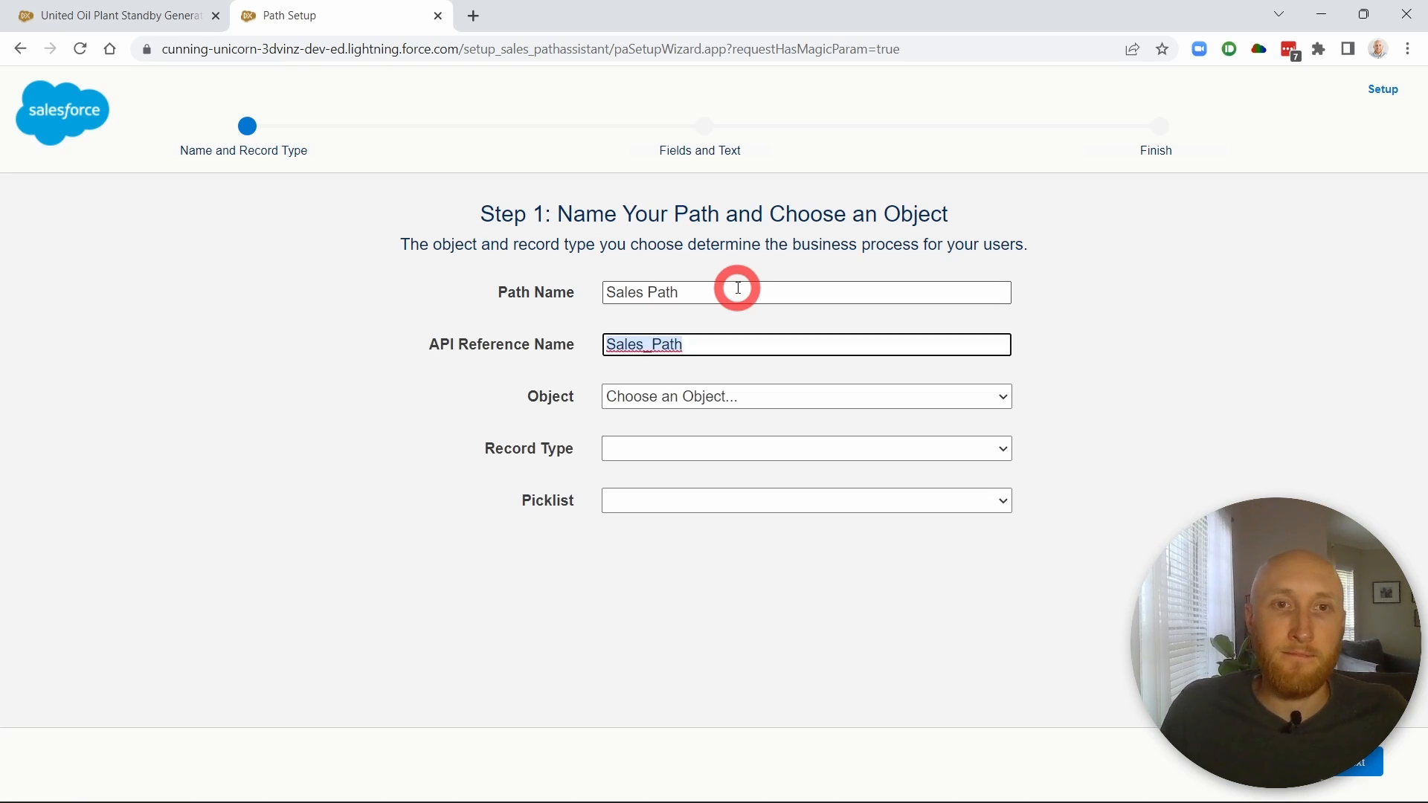
- Set the path's object to Opportunity and keep --Master-- as its record type
{"action": "left_click", "coordinate": [727, 394]}
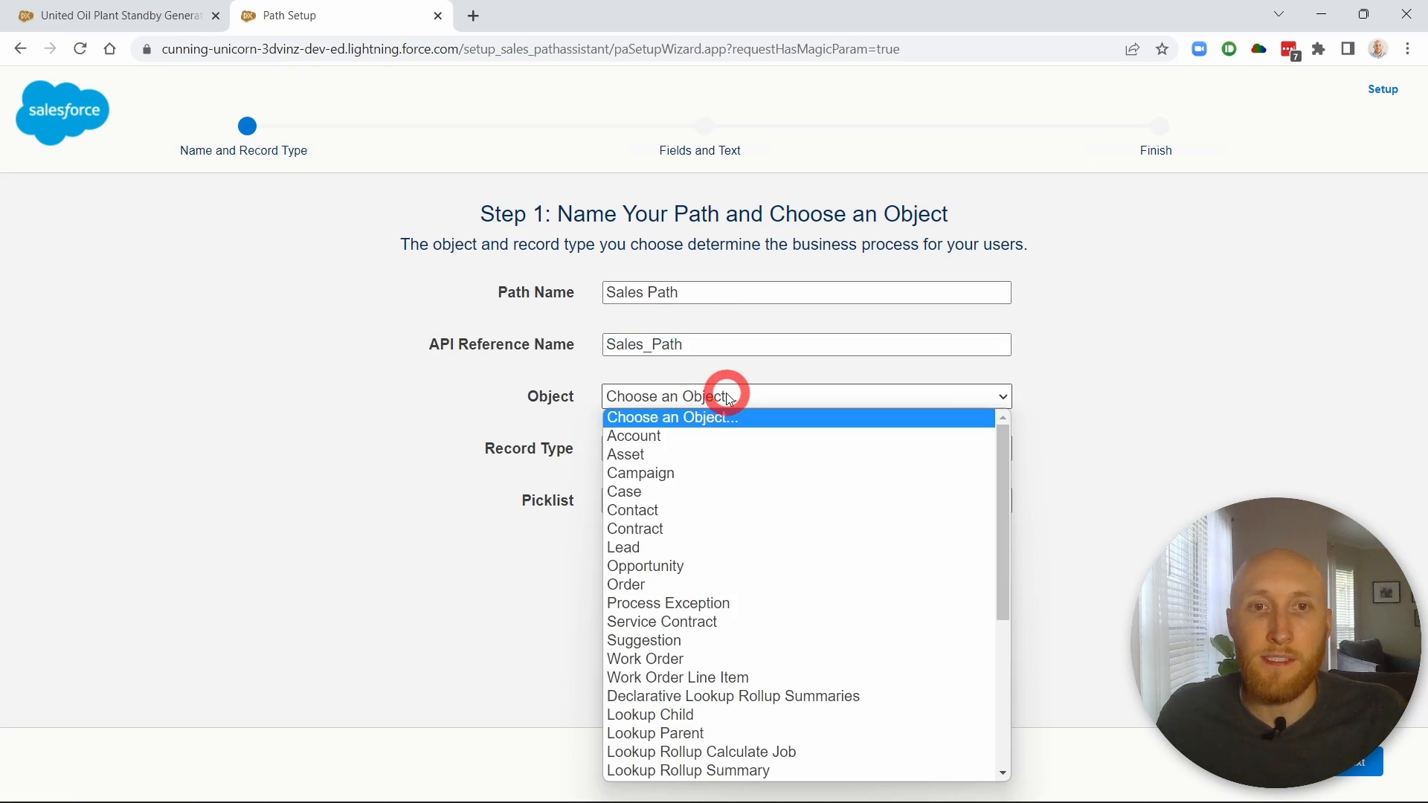
{"action": "left_click", "coordinate": [667, 567]}
{"action": "left_click", "coordinate": [649, 449]}
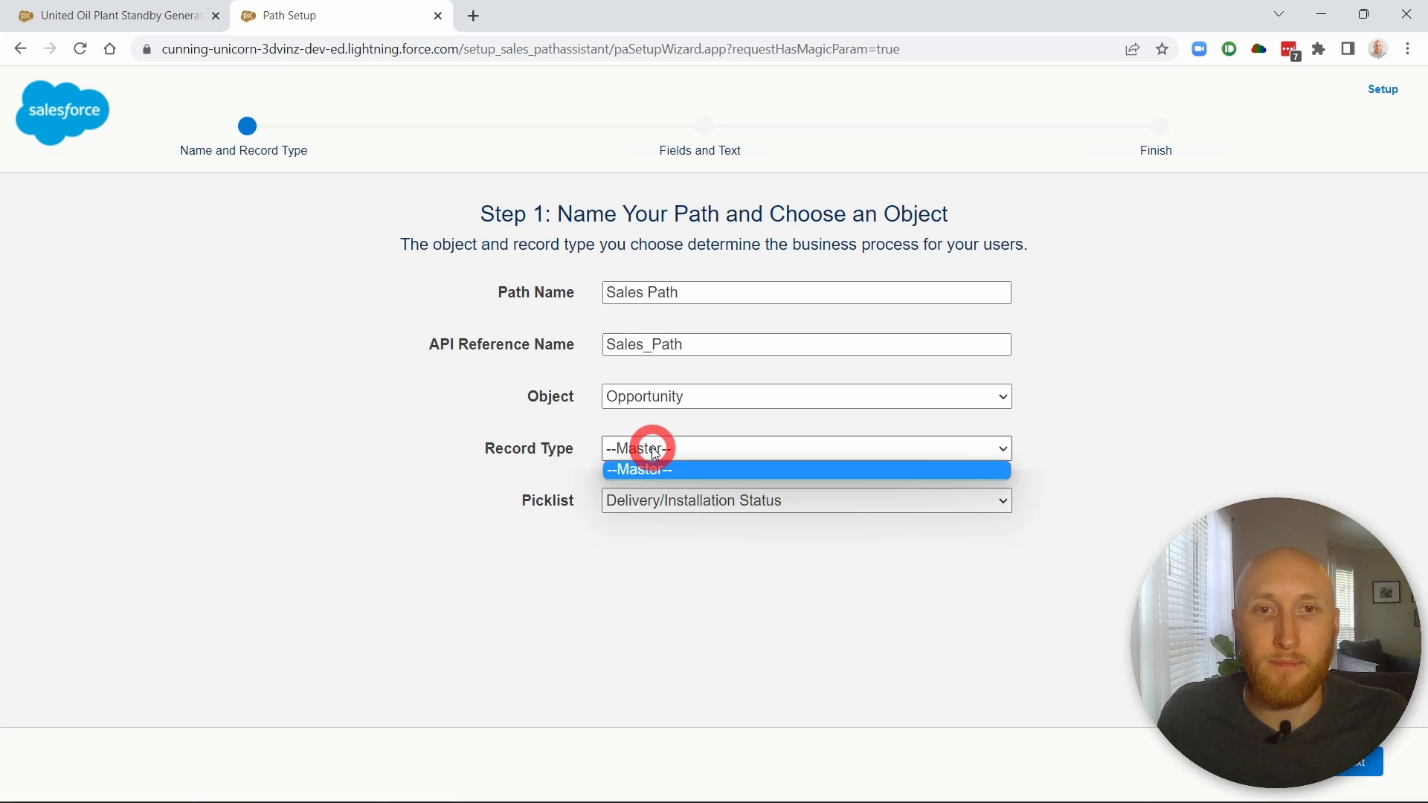
{"action": "left_click", "coordinate": [527, 444]}
- Base the path on the Stage picklist and continue to the step for selecting fields and guidance
{"action": "left_click", "coordinate": [710, 500]}
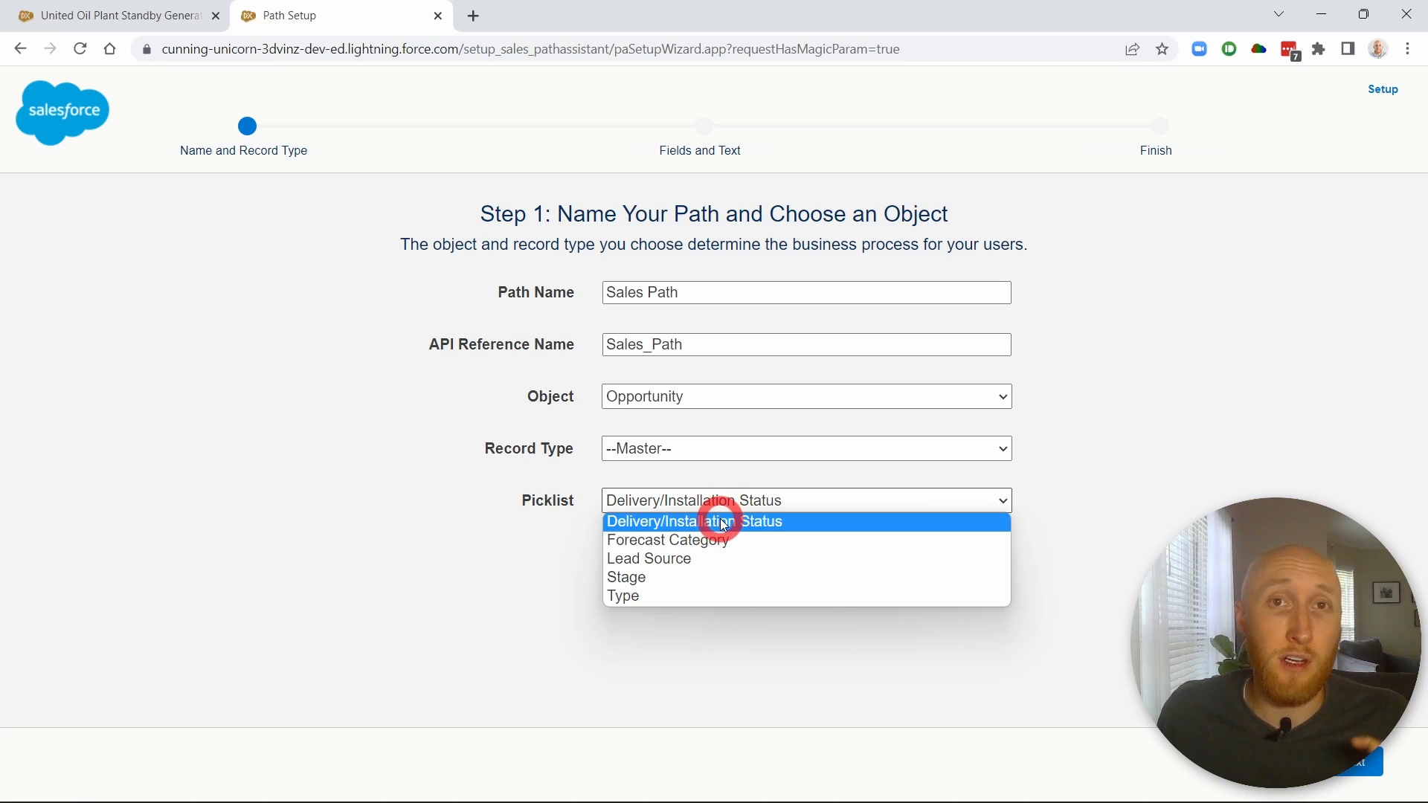
{"action": "left_click", "coordinate": [148, 16]}
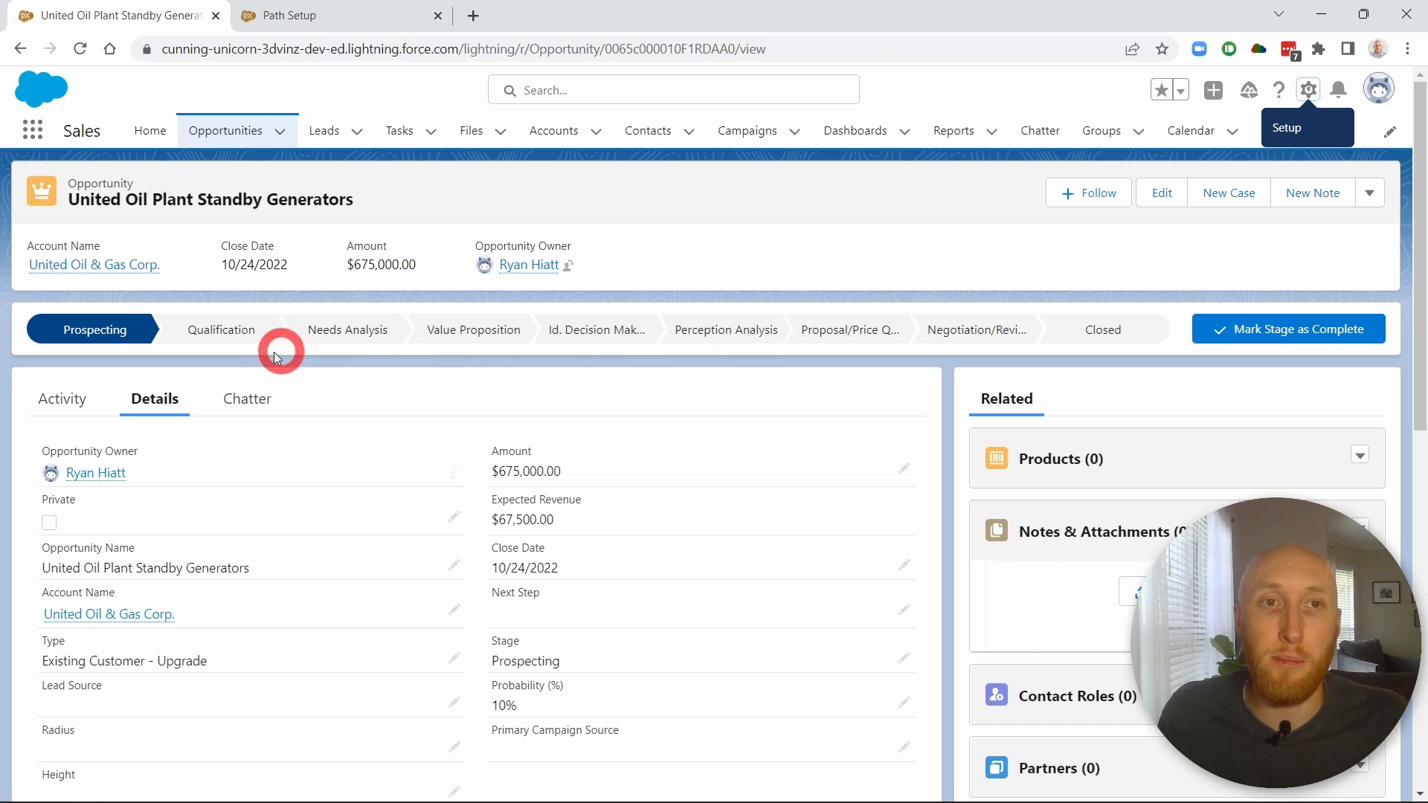
{"action": "left_click", "coordinate": [339, 15]}
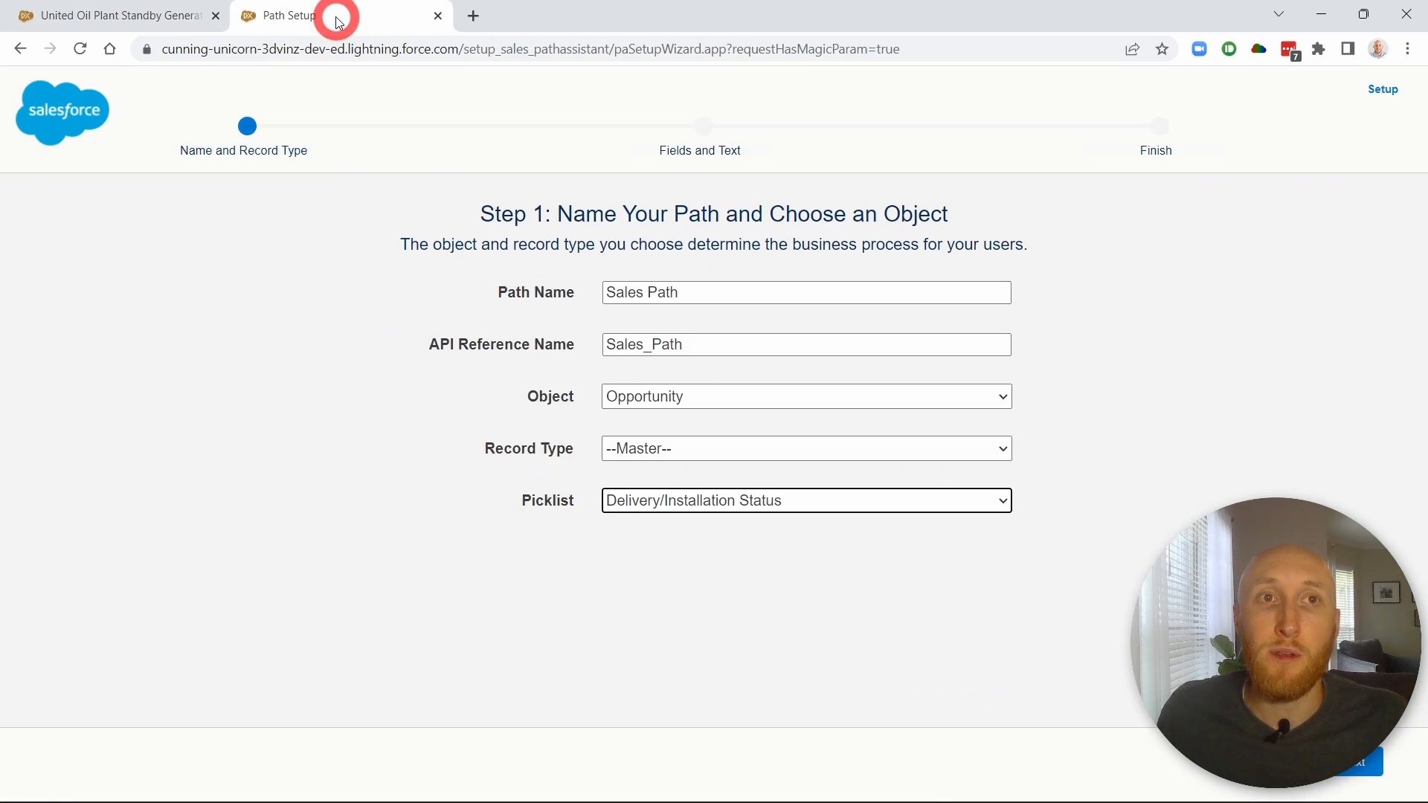
{"action": "left_click", "coordinate": [748, 512]}
{"action": "left_click", "coordinate": [808, 580]}
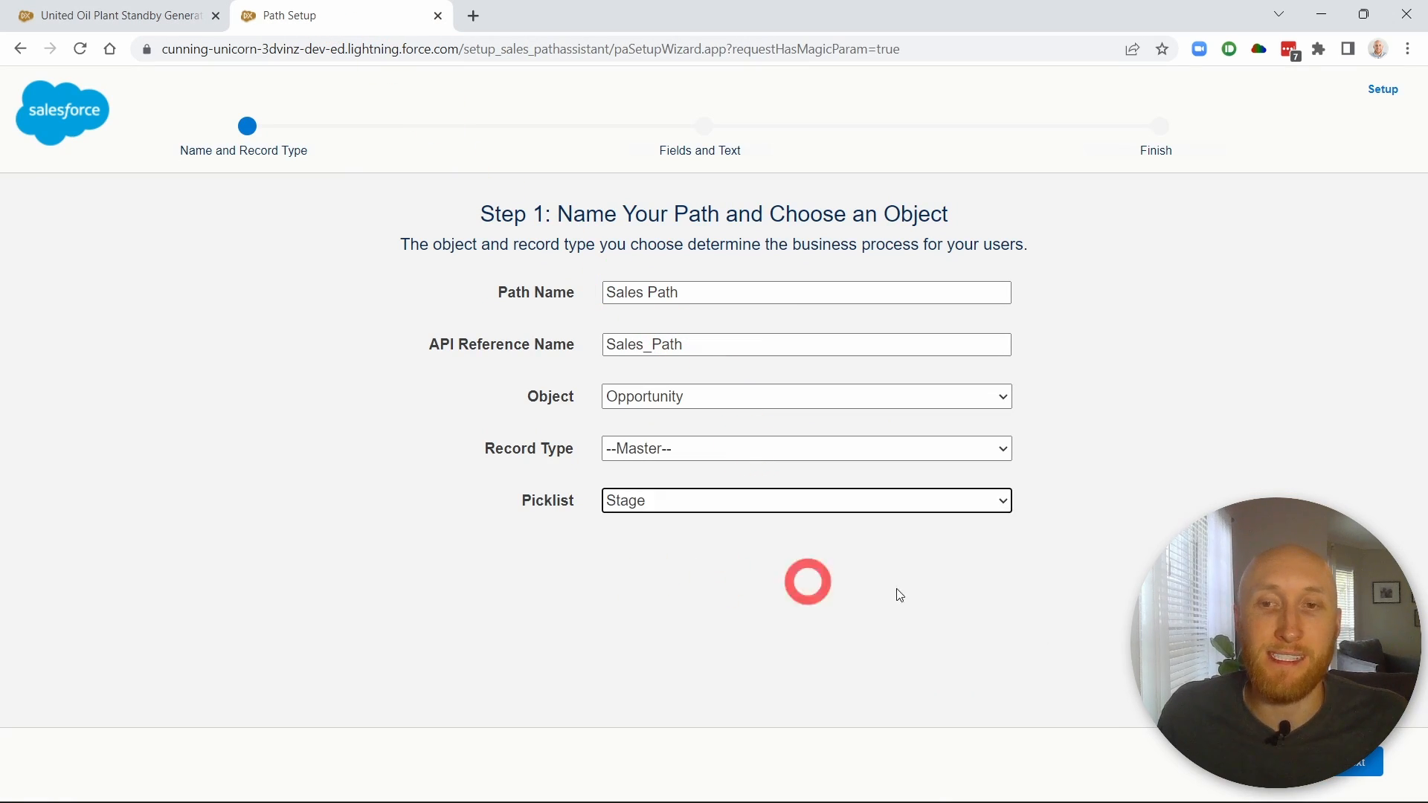
{"action": "left_click", "coordinate": [1339, 762]}
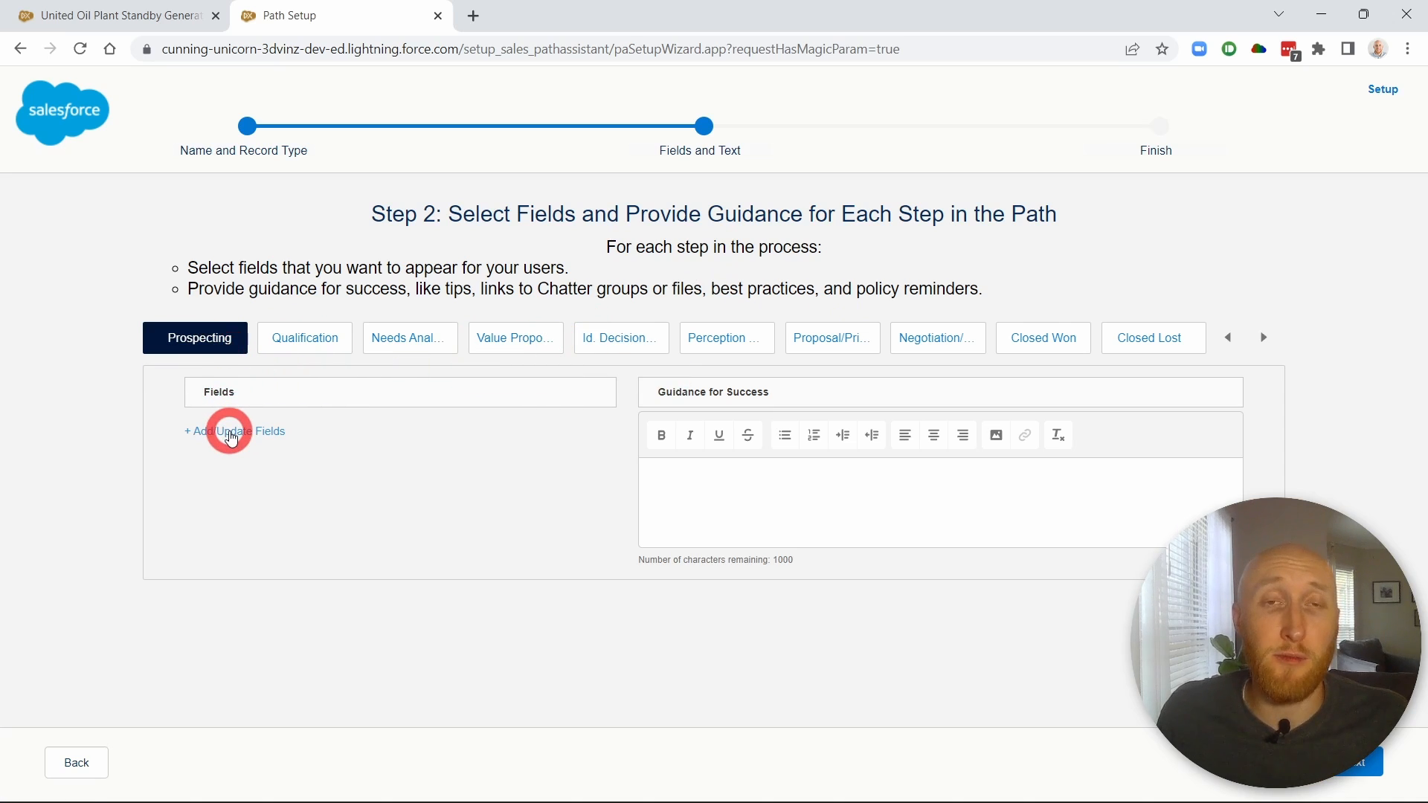
- Add the Close Date and Forecast Category fields to the Prospecting stage and save the selection
{"action": "left_click", "coordinate": [231, 435]}
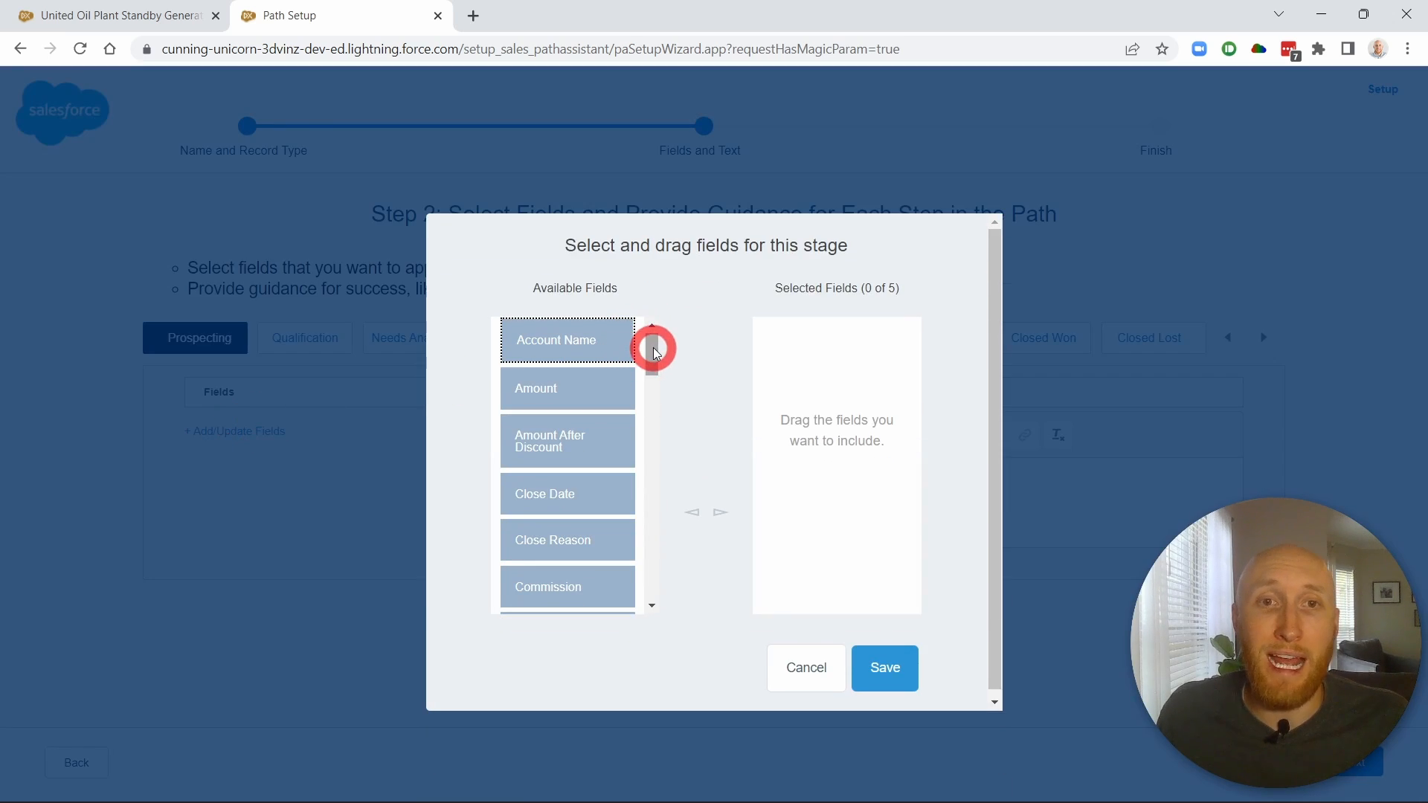
{"action": "left_click_drag", "start_coordinate": [653, 344], "coordinate": [653, 374]}
{"action": "left_click", "coordinate": [574, 381]}
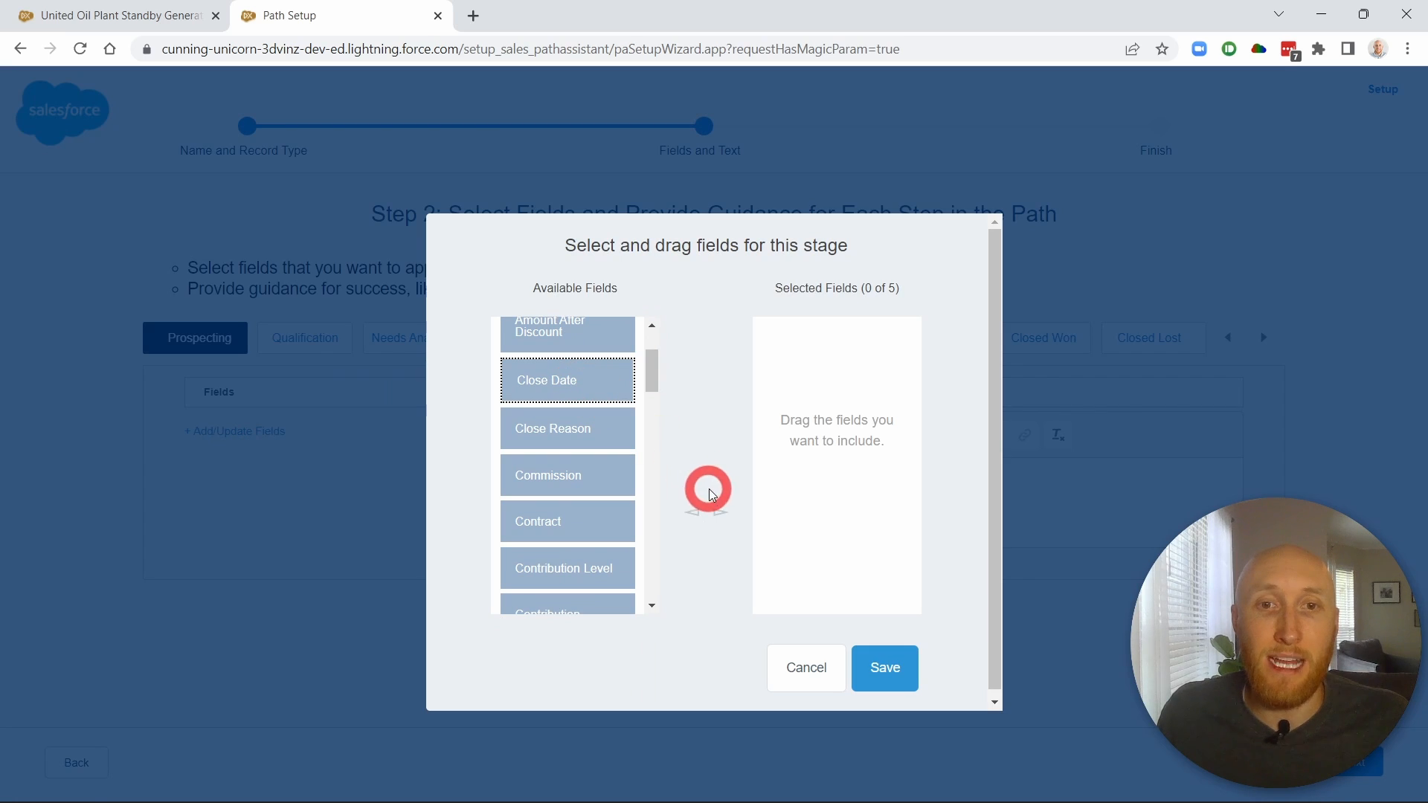
{"action": "left_click", "coordinate": [720, 512]}
{"action": "left_click_drag", "start_coordinate": [654, 357], "coordinate": [644, 431]}
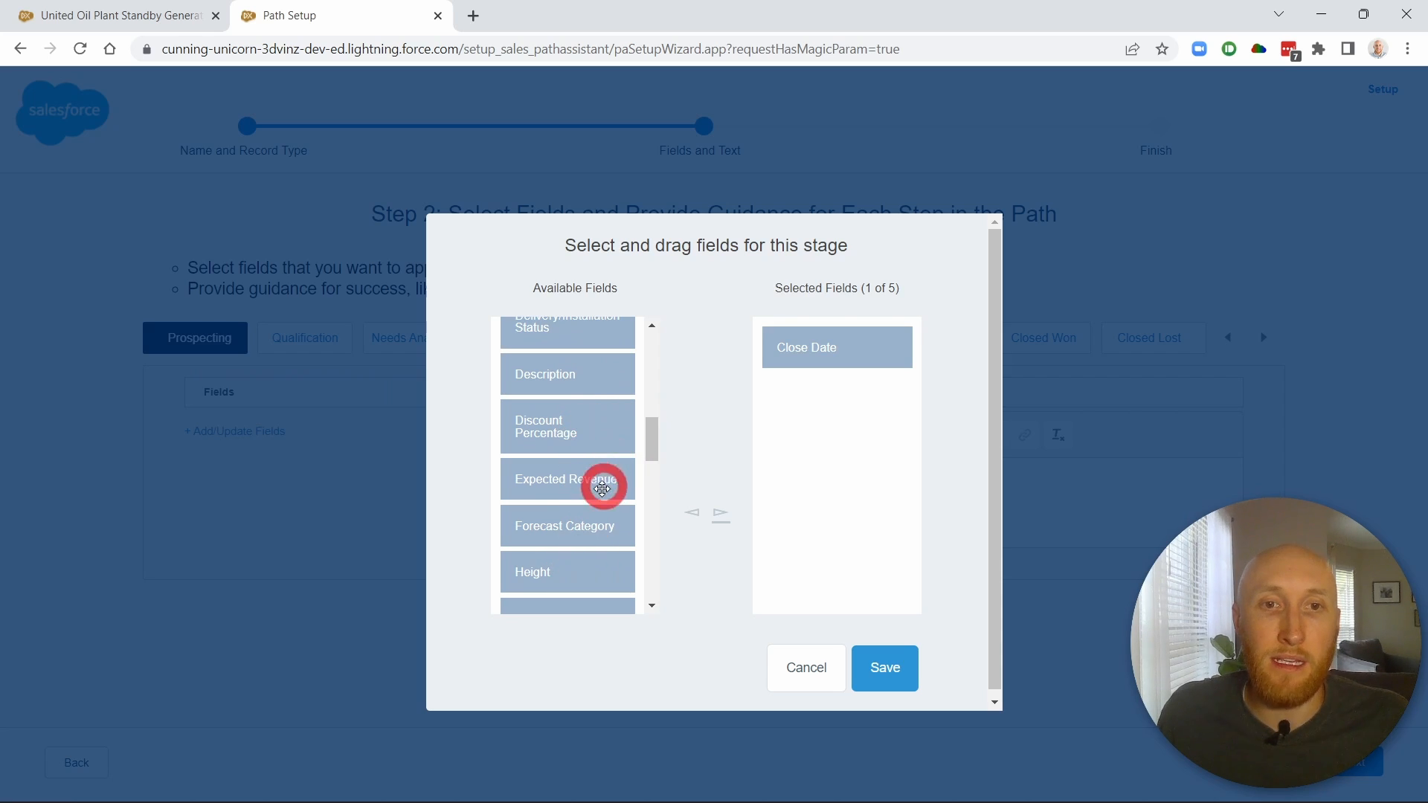
{"action": "left_click", "coordinate": [584, 522]}
{"action": "left_click", "coordinate": [720, 513]}
{"action": "left_click", "coordinate": [885, 665]}
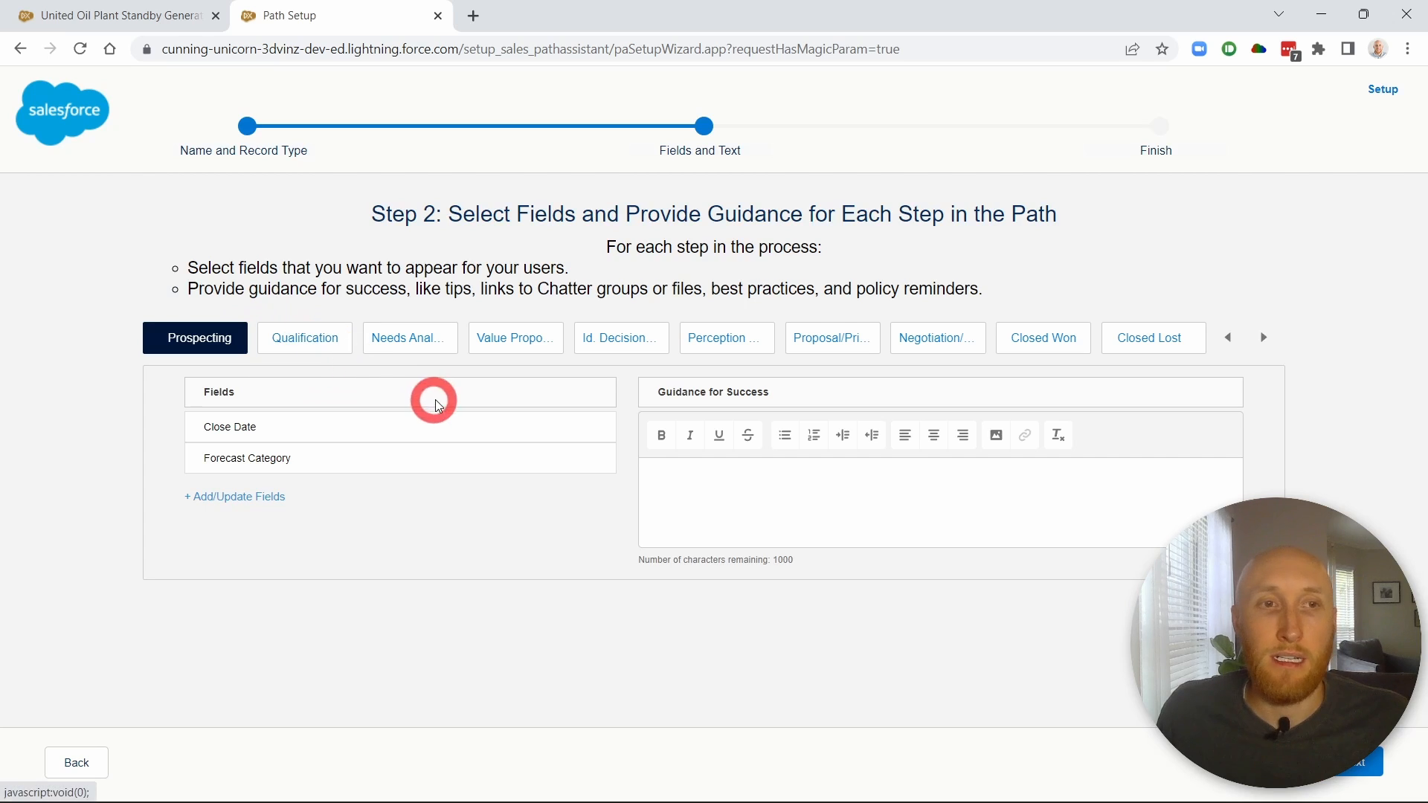
- Enter "Ensure you reference the Qualification Sales Sheet: URL..." as the Guidance for Success of the Qualification stage
{"action": "left_click", "coordinate": [307, 347]}
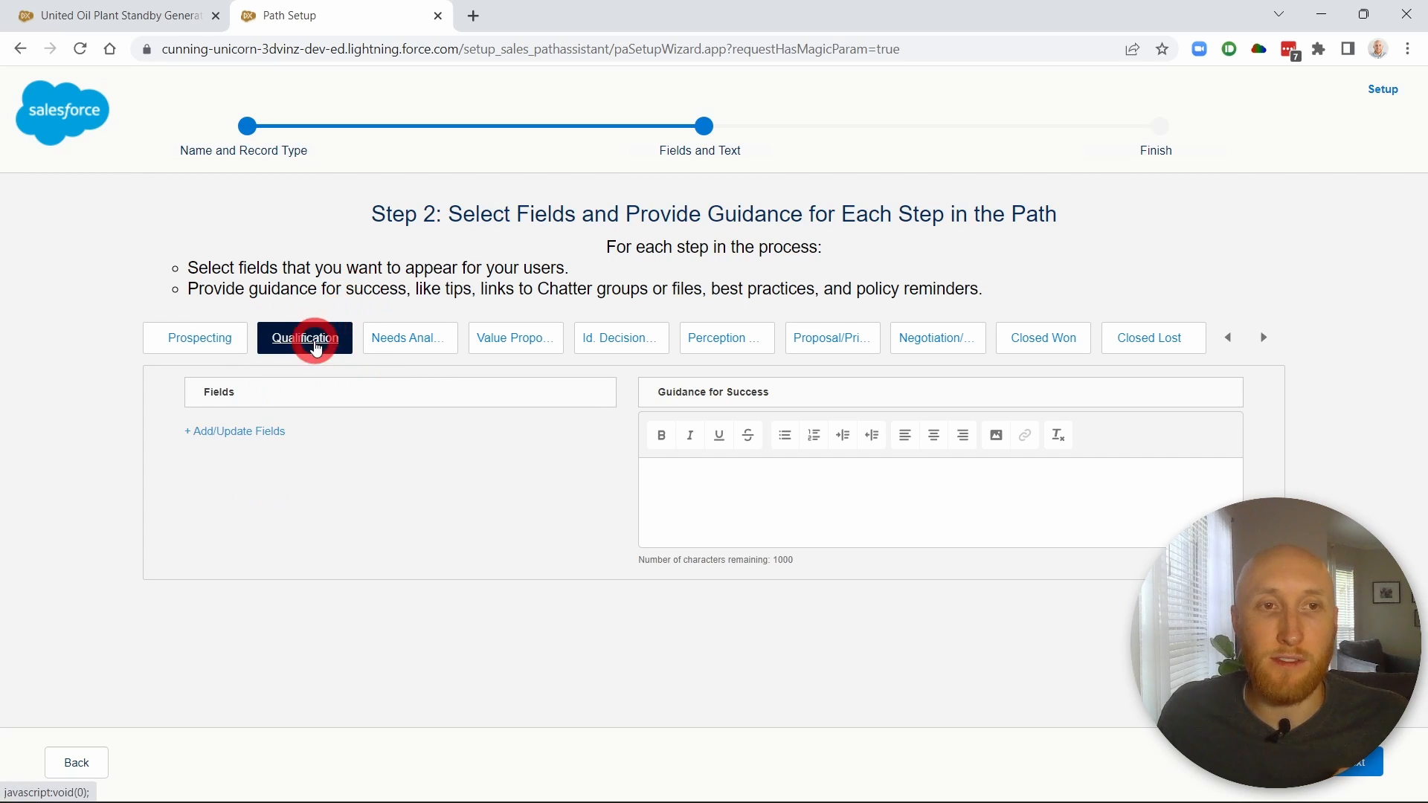
{"action": "left_click", "coordinate": [441, 370]}
{"action": "left_click", "coordinate": [731, 485]}
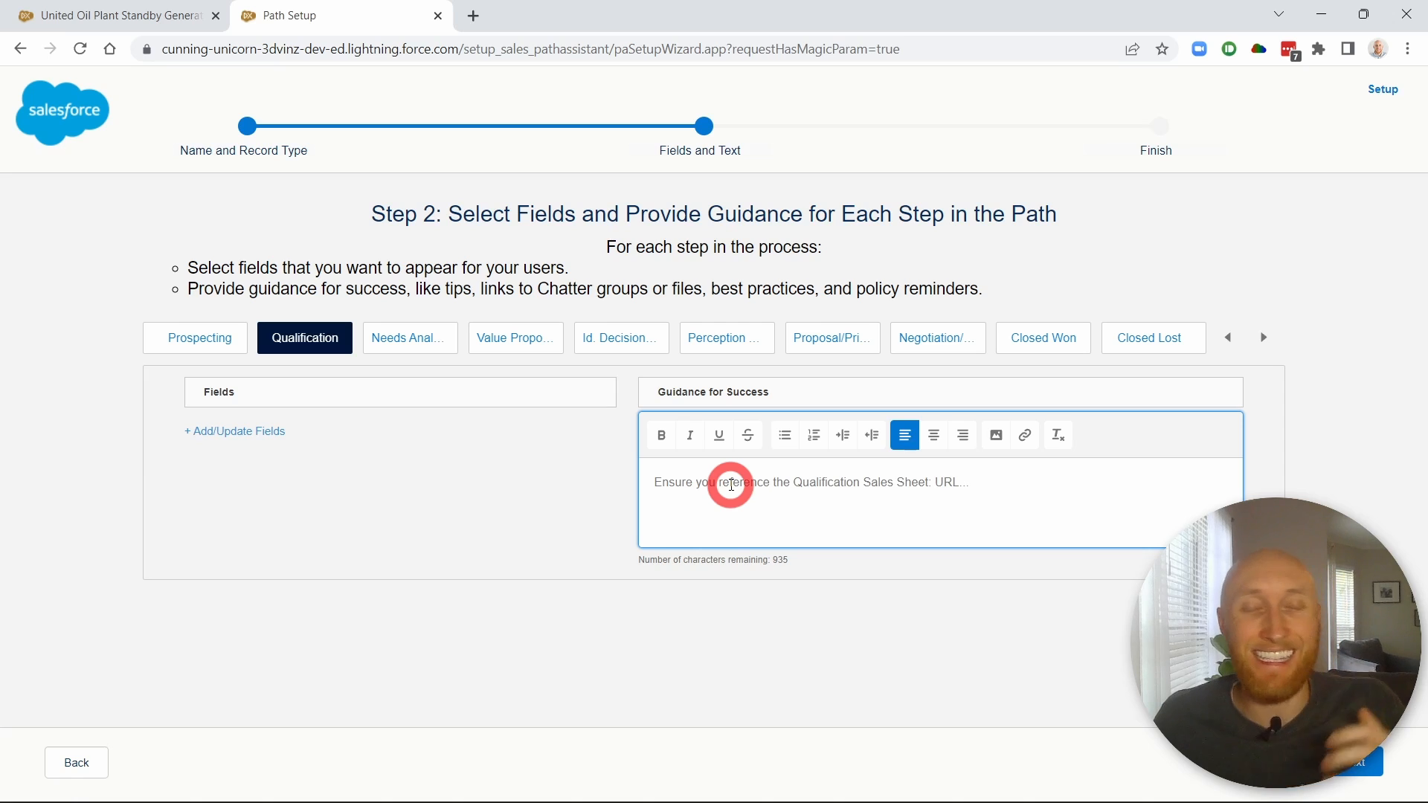
{"action": "left_click", "coordinate": [554, 539]}
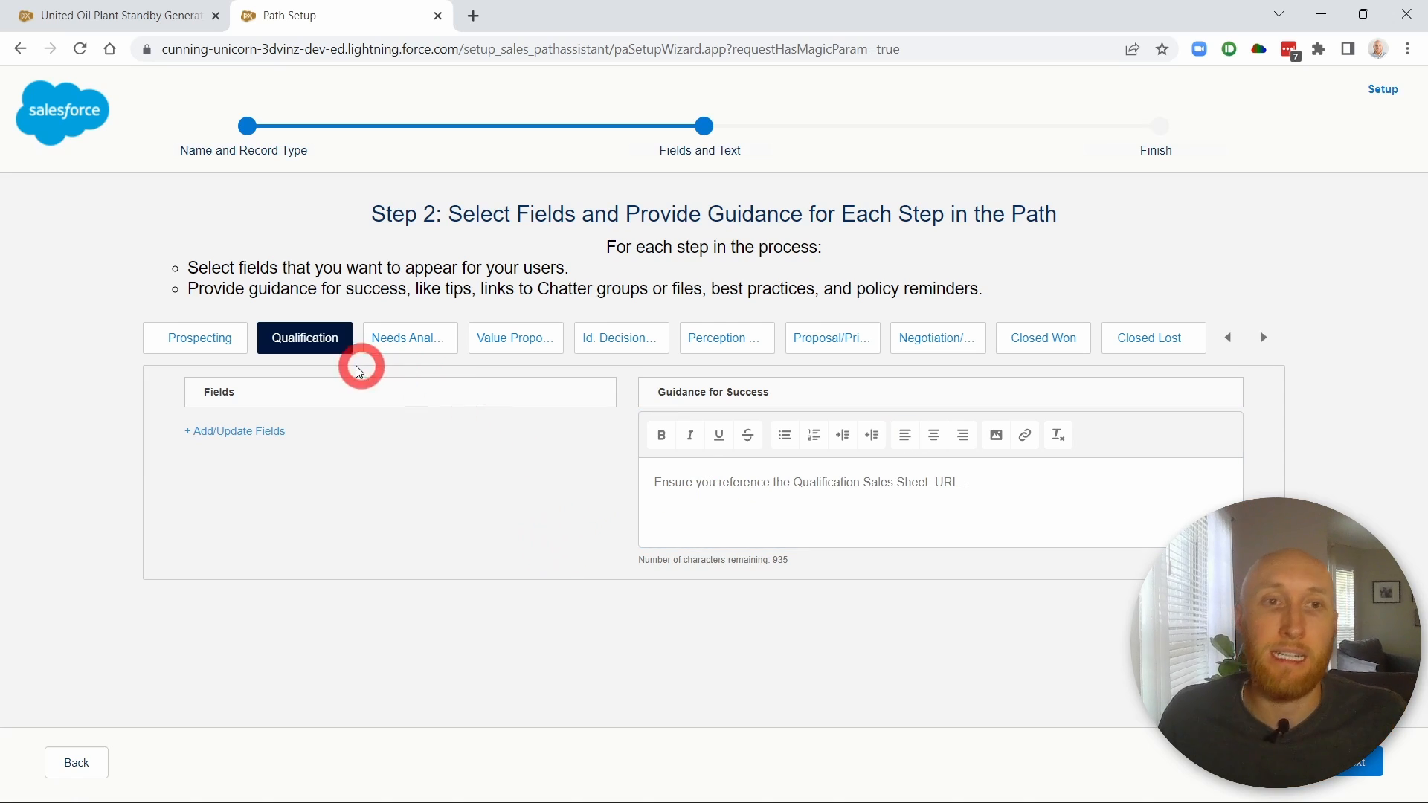
- Add the Lead Source and Amount fields to the Qualification stage and append "Verify Lead Source or update as needed" to its guidance
{"action": "left_click", "coordinate": [239, 442]}
{"action": "scroll", "coordinate": [566, 439], "scroll_direction": "down", "scroll_amount": 2}
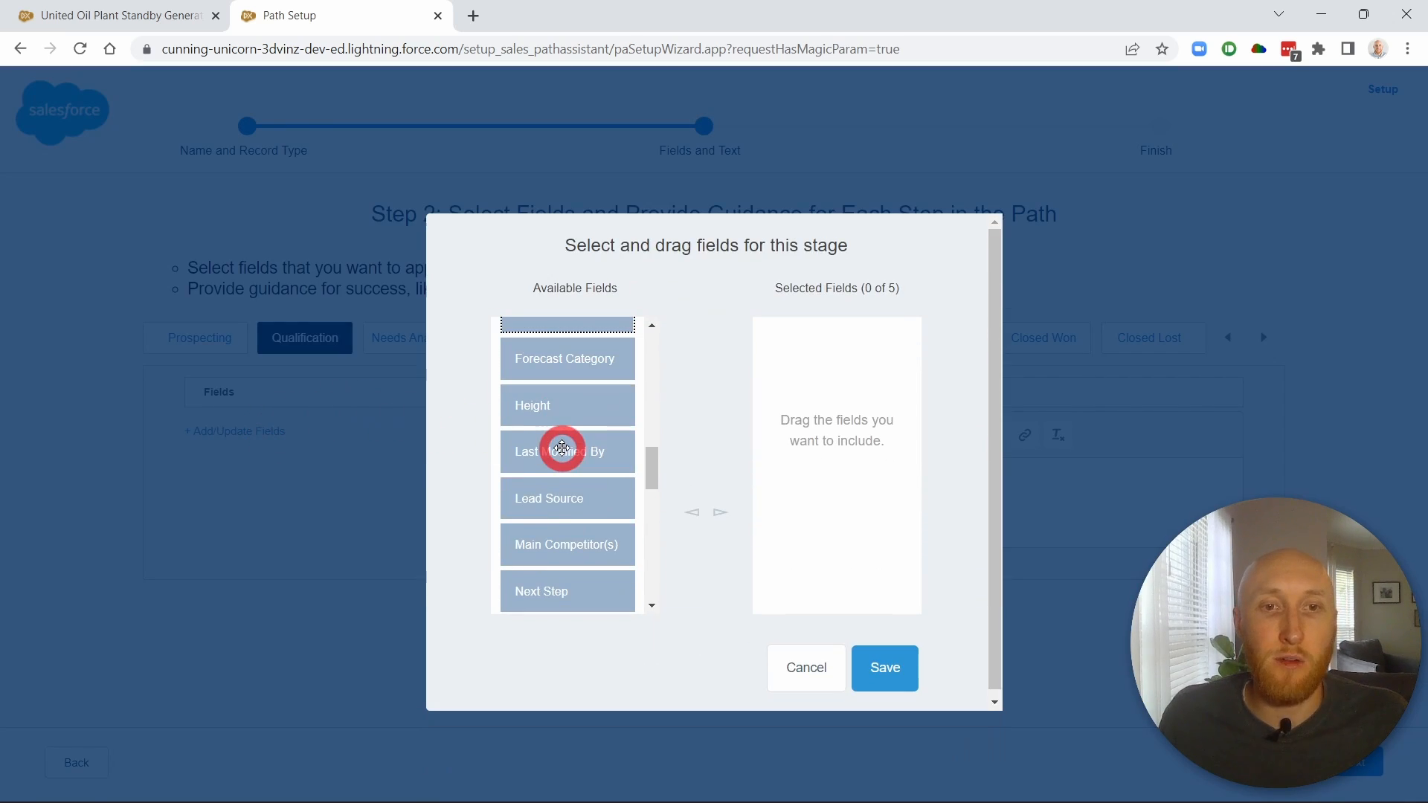
{"action": "left_click", "coordinate": [575, 497]}
{"action": "left_click", "coordinate": [721, 512]}
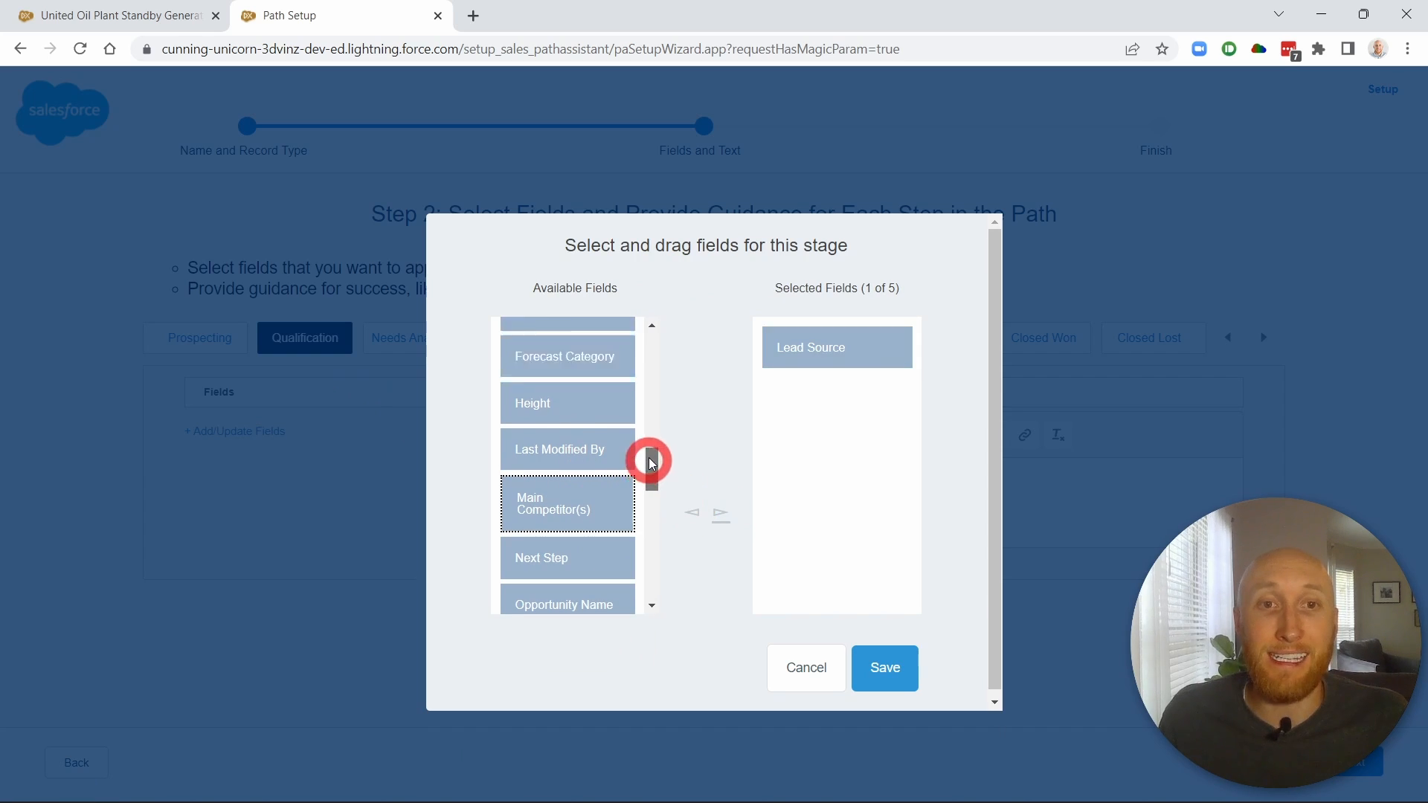
{"action": "left_click_drag", "start_coordinate": [651, 462], "coordinate": [641, 349]}
{"action": "left_click", "coordinate": [613, 392]}
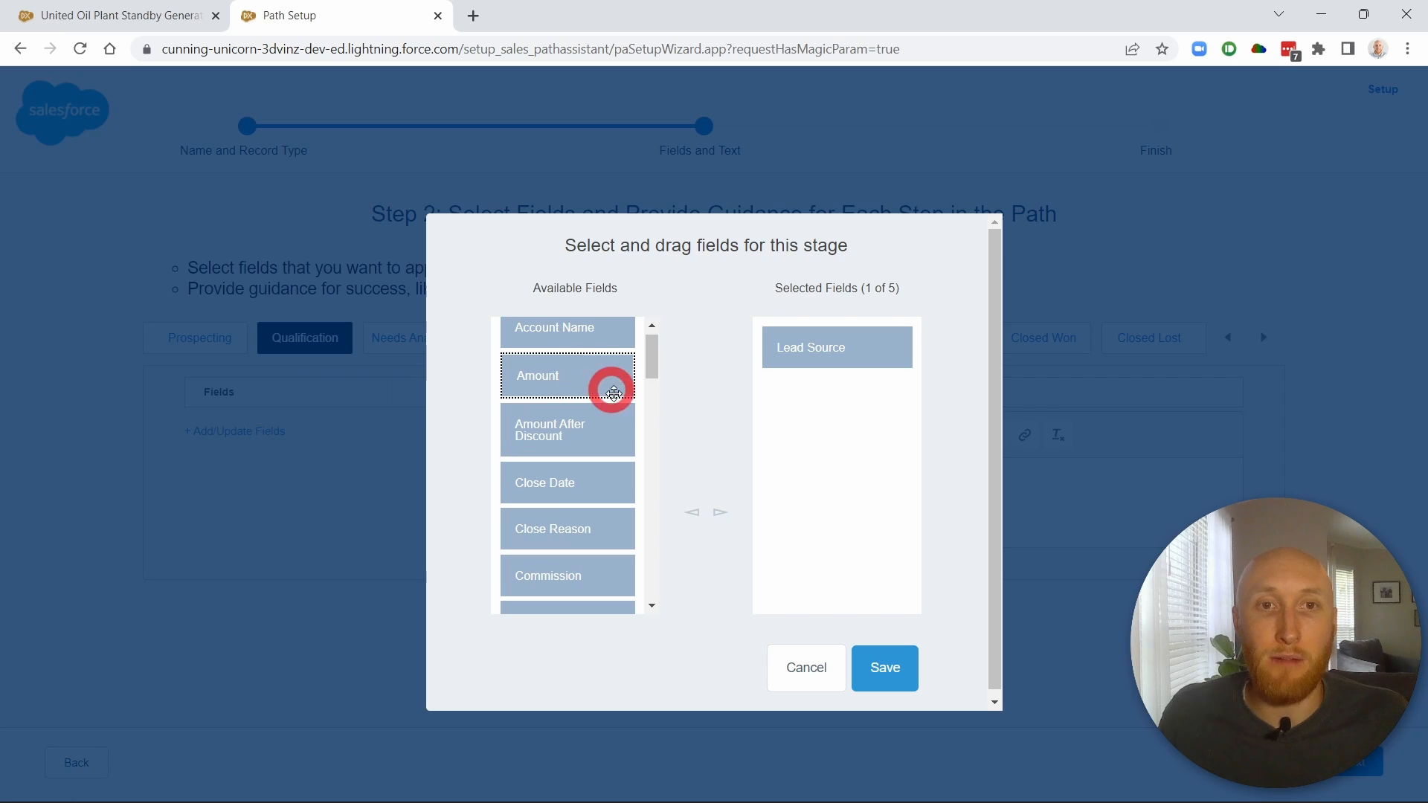
{"action": "left_click", "coordinate": [714, 513]}
{"action": "left_click", "coordinate": [885, 668]}
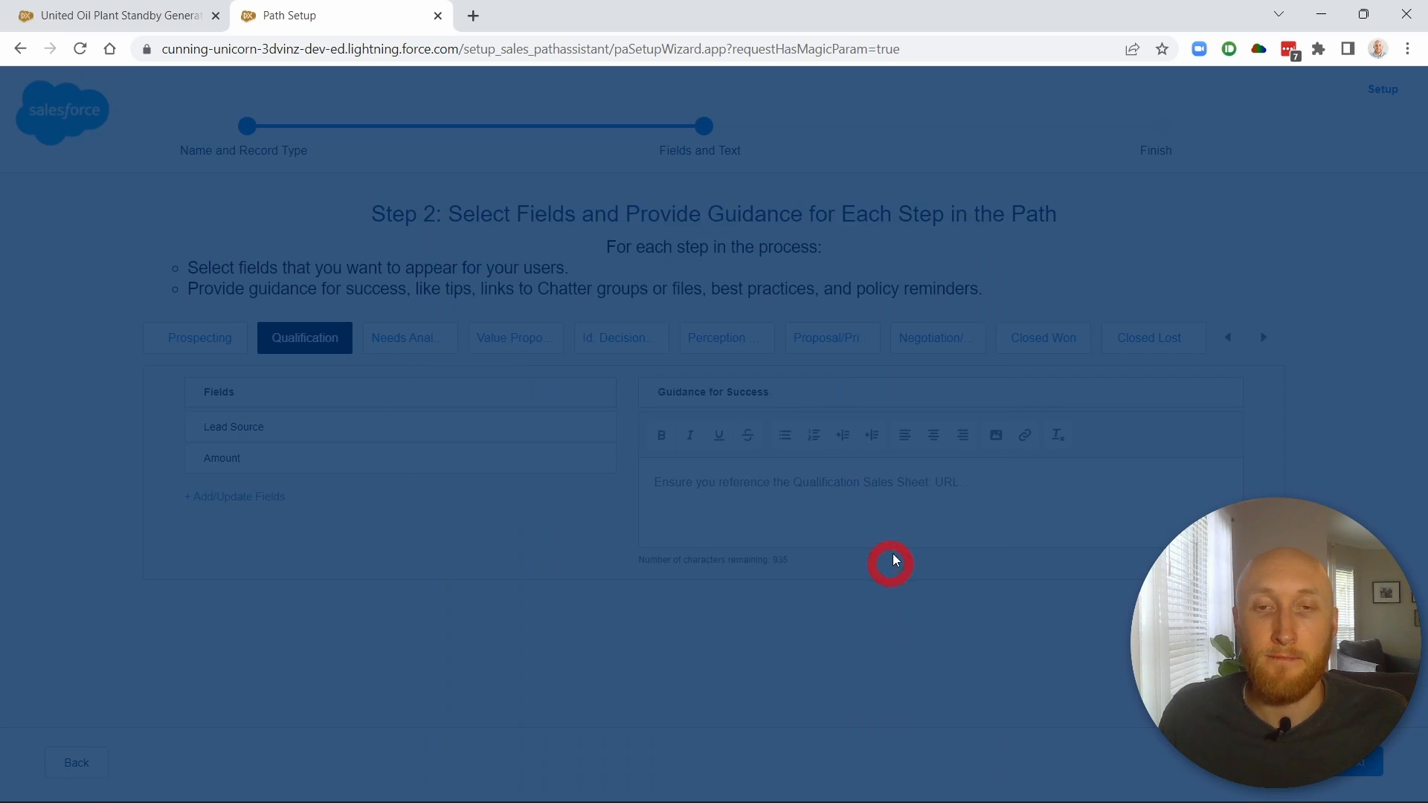
{"action": "left_click", "coordinate": [995, 477]}
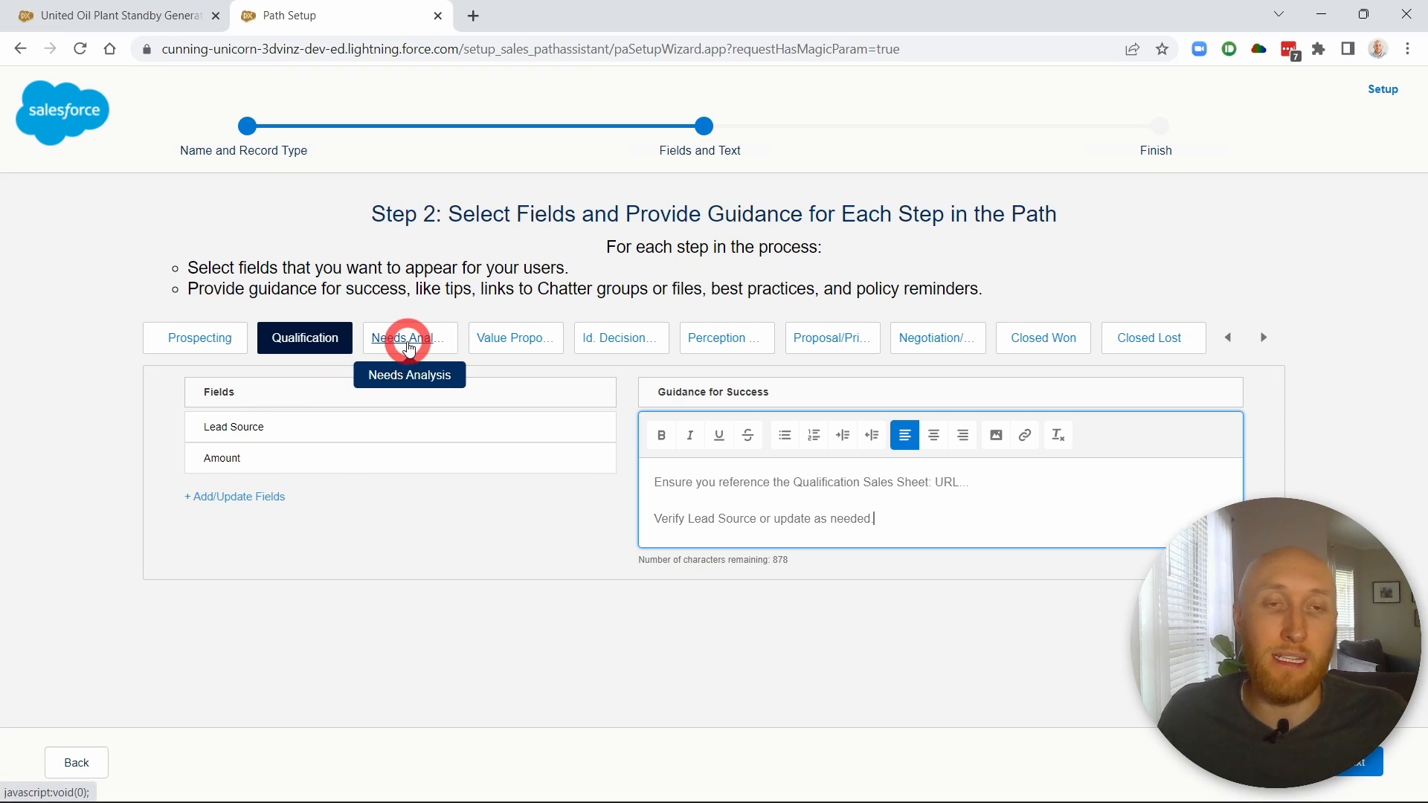
- Add the Amount, Amount After Discount and Close Date fields to the Needs Analysis stage and save the selection
{"action": "left_click", "coordinate": [410, 350]}
{"action": "left_click", "coordinate": [225, 429]}
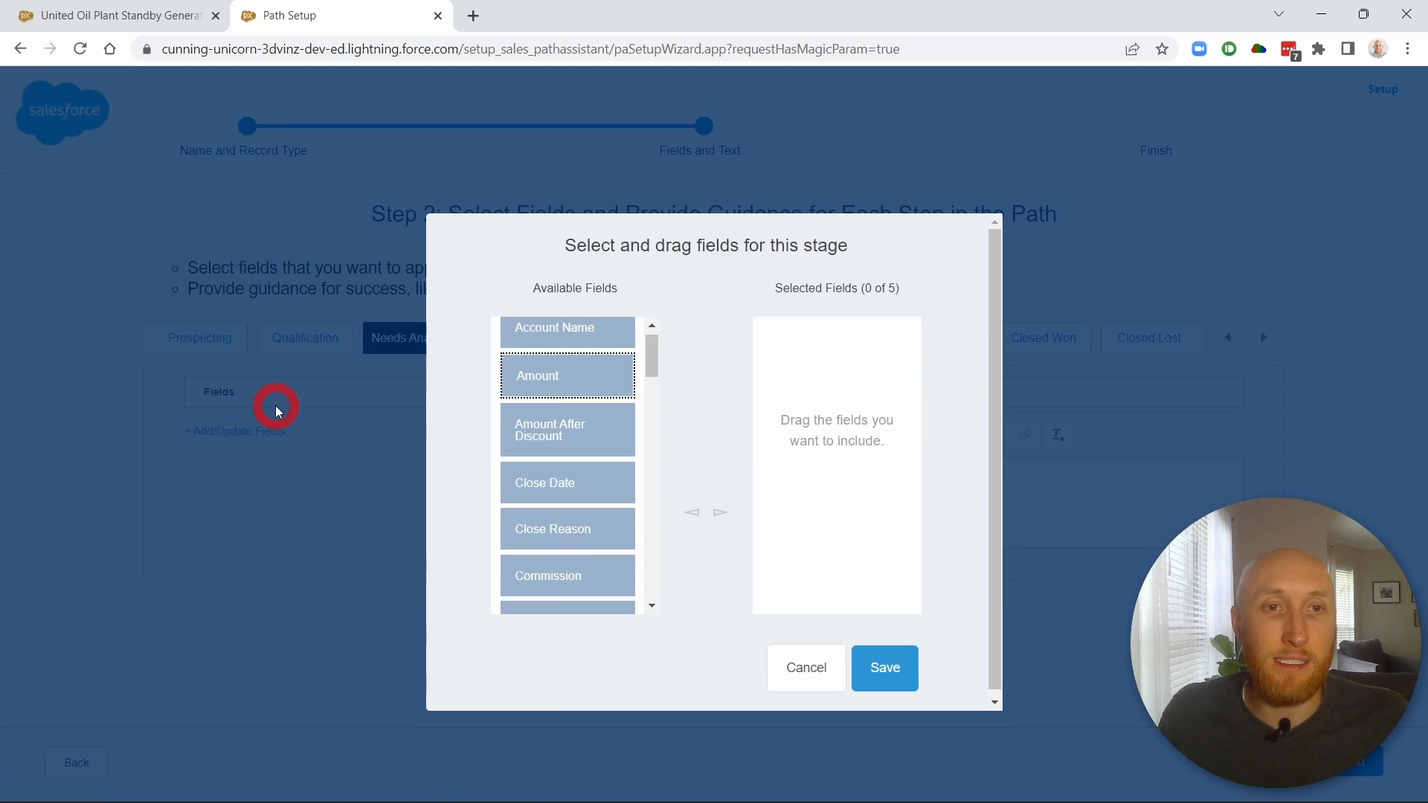
{"action": "left_click", "coordinate": [520, 376]}
{"action": "left_click", "coordinate": [720, 512]}
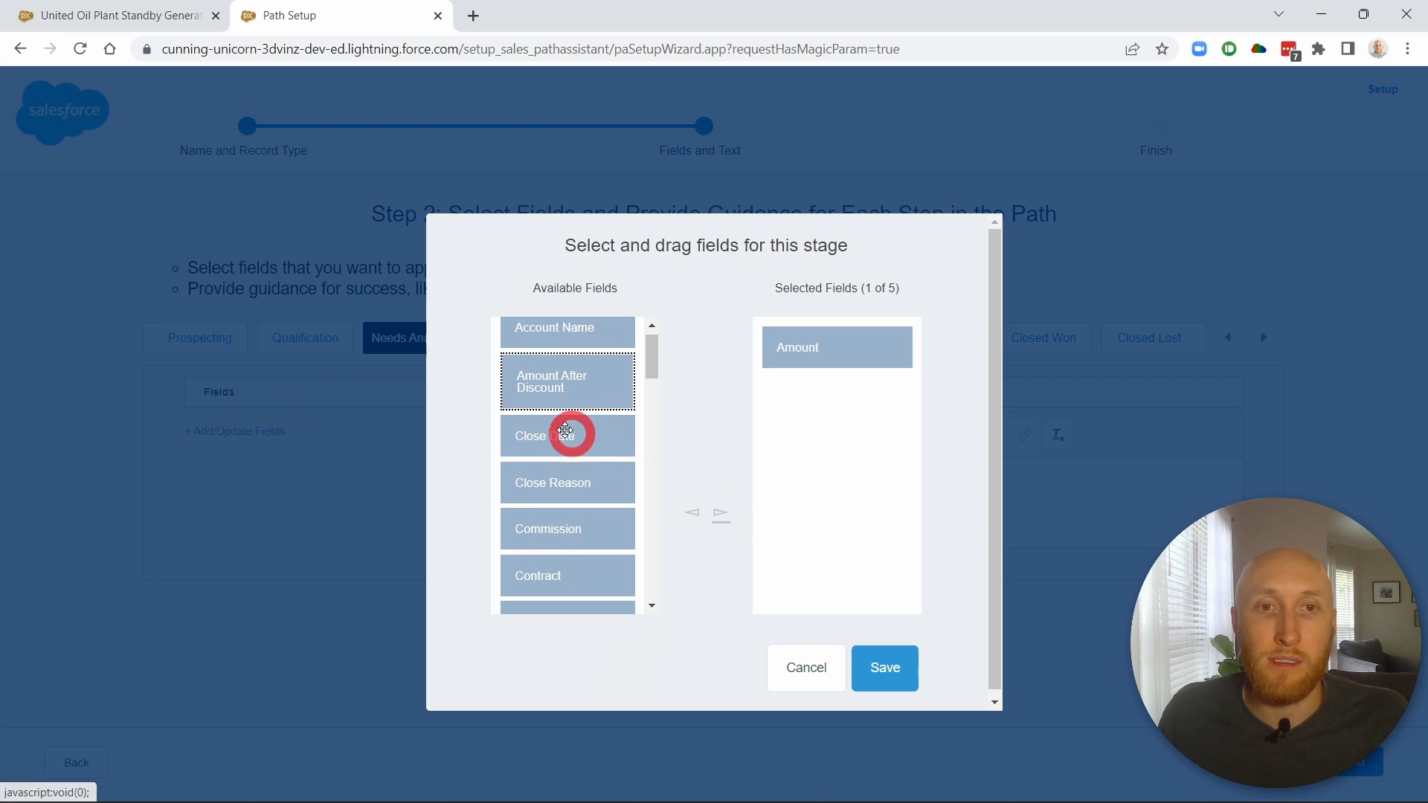
{"action": "left_click", "coordinate": [720, 512]}
{"action": "left_click", "coordinate": [556, 380]}
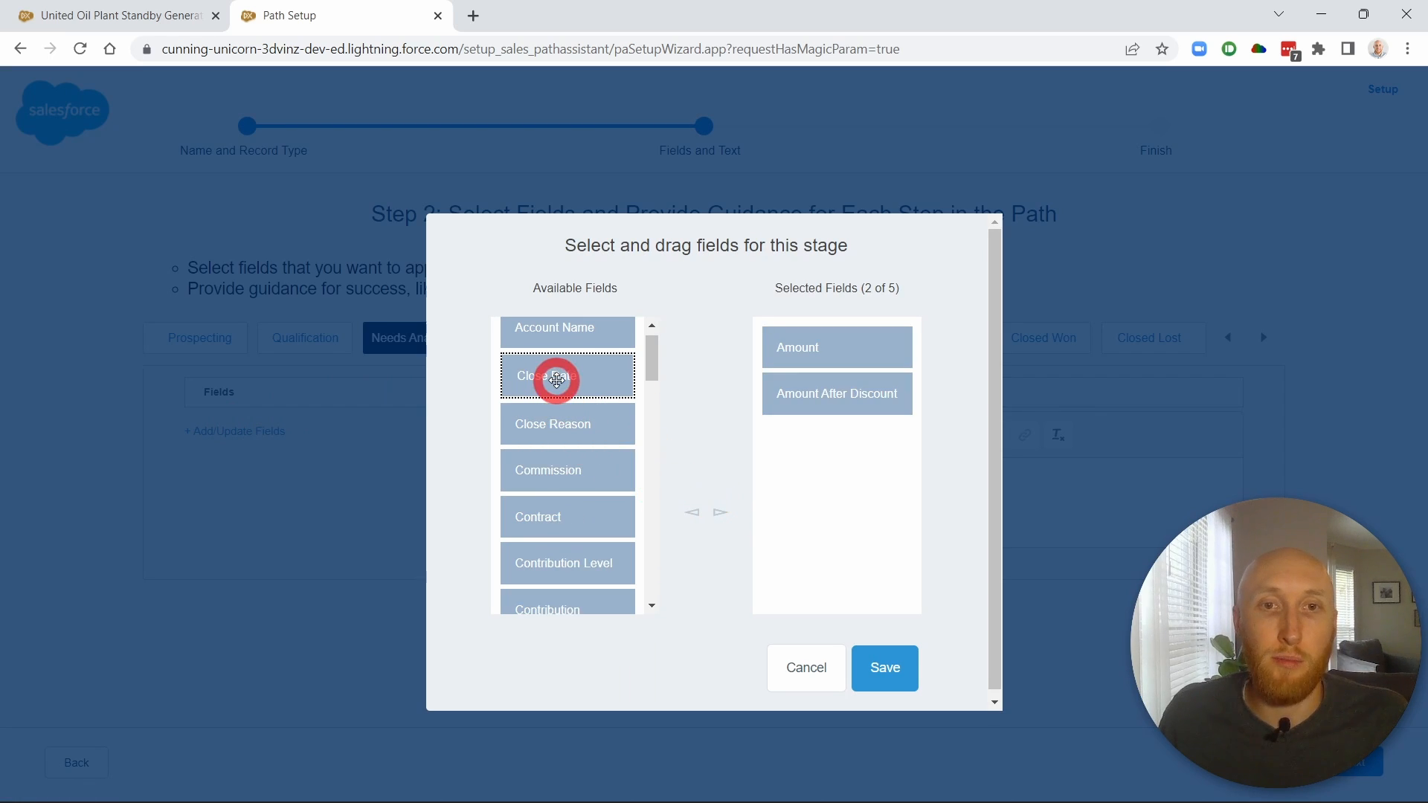
{"action": "left_click", "coordinate": [720, 513]}
{"action": "left_click", "coordinate": [885, 668]}
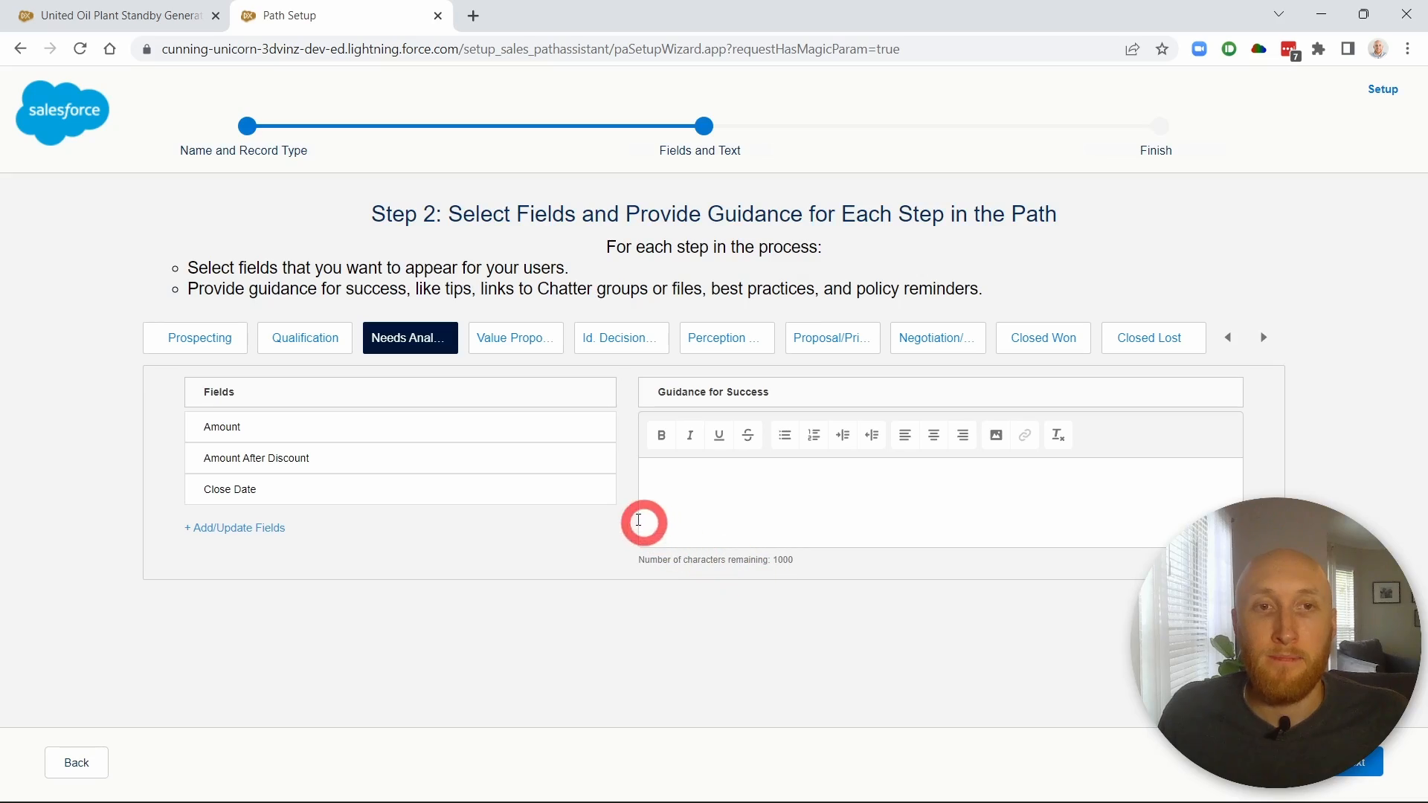
- Review the fields and guidance set up for the path stages between Prospecting and Negotiation/Review
{"action": "left_click", "coordinate": [506, 338]}
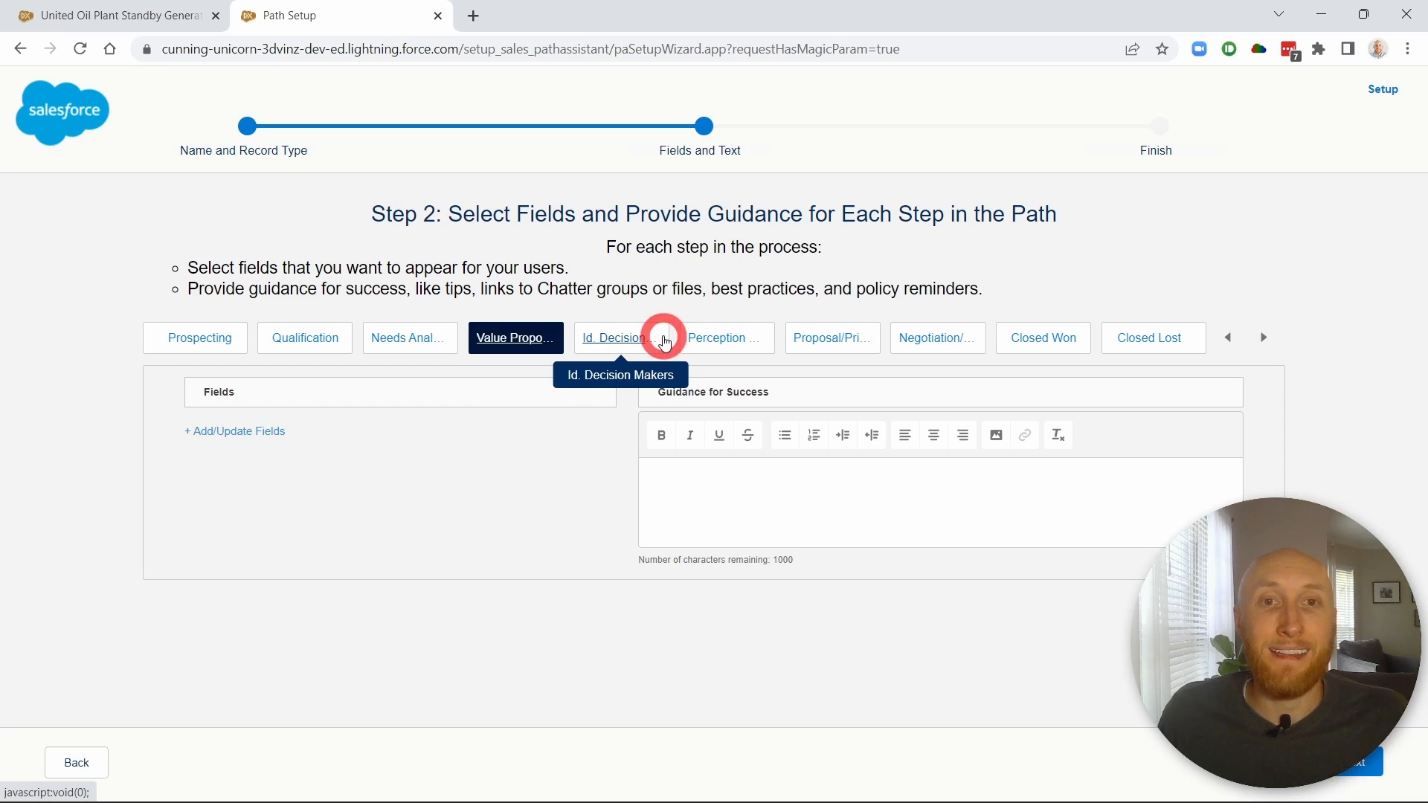
{"action": "left_click", "coordinate": [666, 342]}
{"action": "left_click", "coordinate": [746, 340]}
{"action": "left_click", "coordinate": [838, 338]}
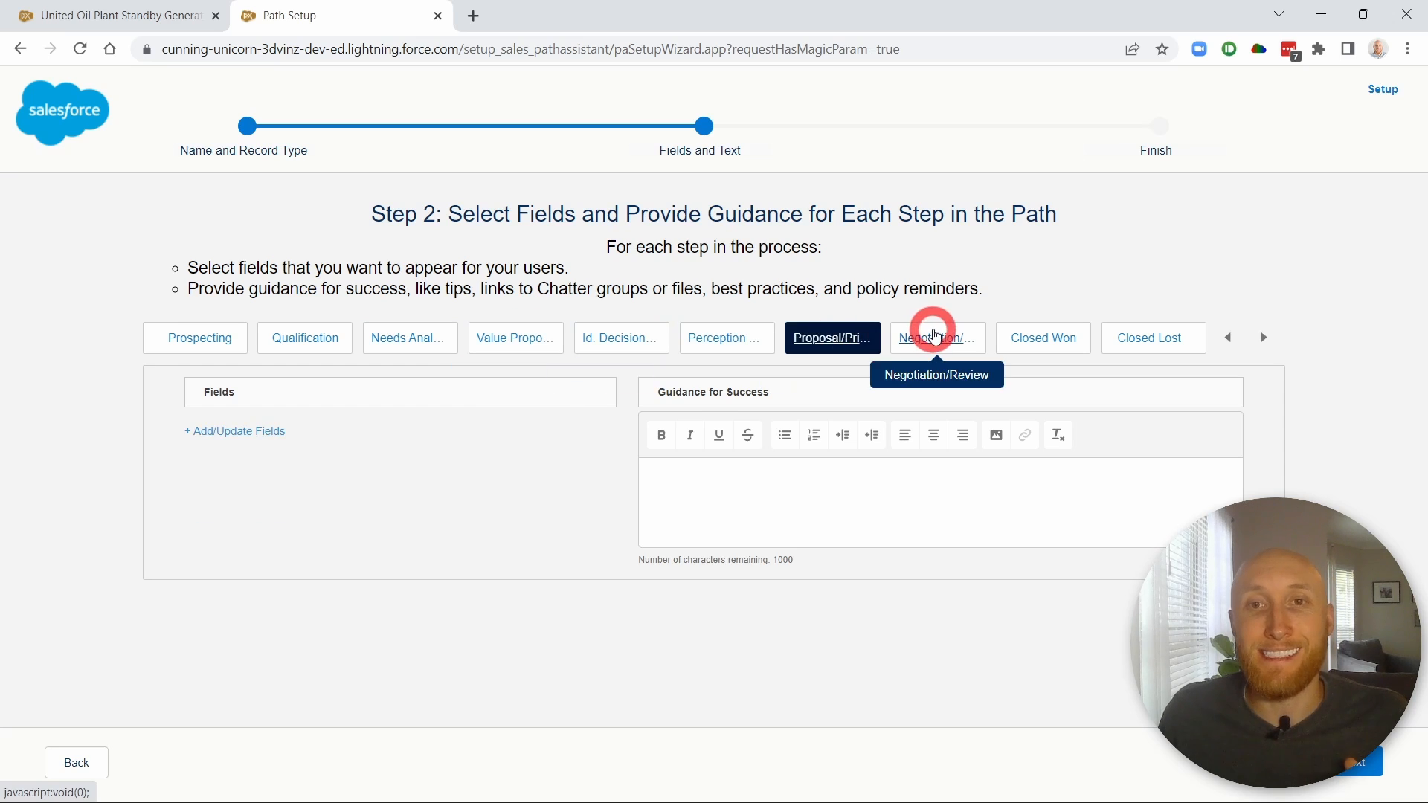
{"action": "left_click", "coordinate": [936, 336]}
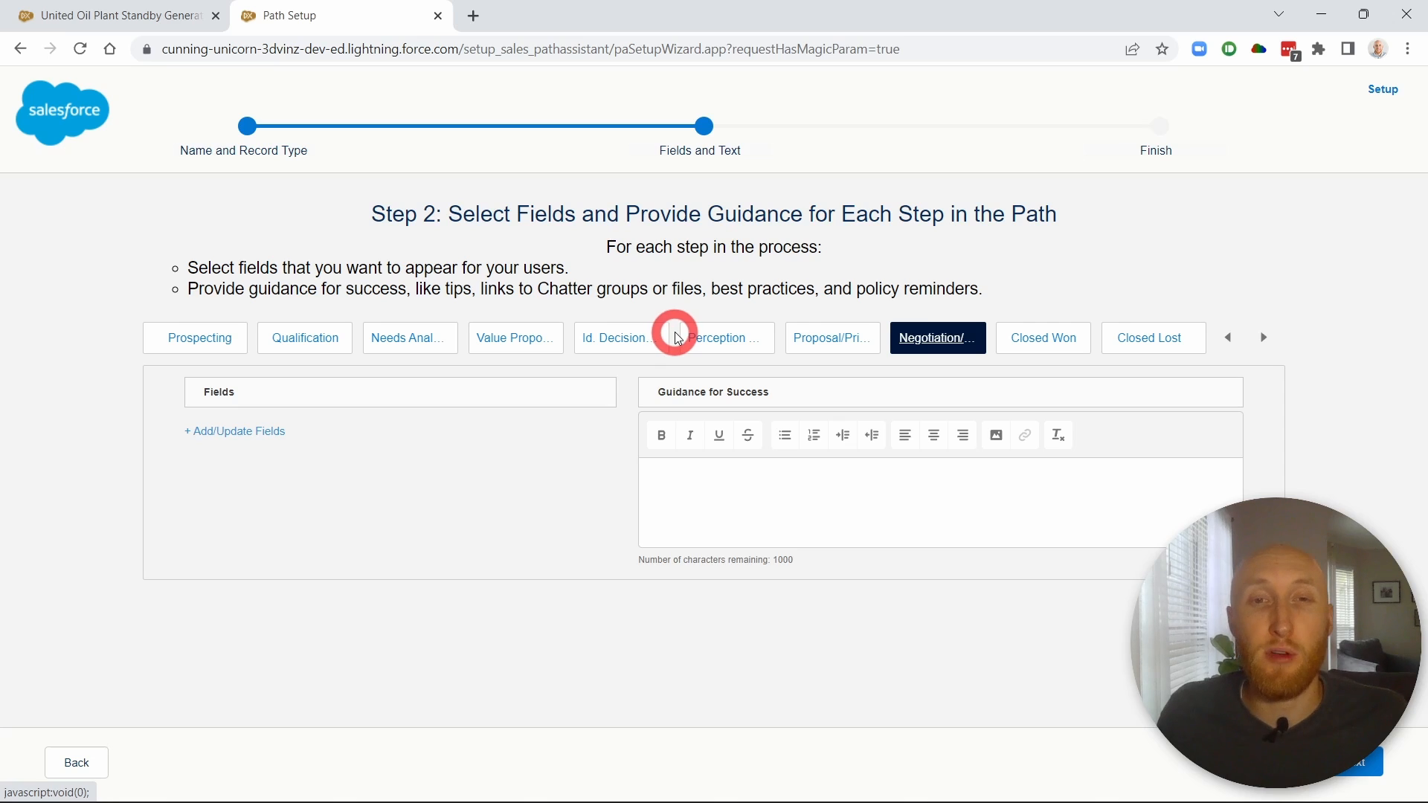
{"action": "left_click", "coordinate": [697, 336]}
{"action": "left_click", "coordinate": [516, 339]}
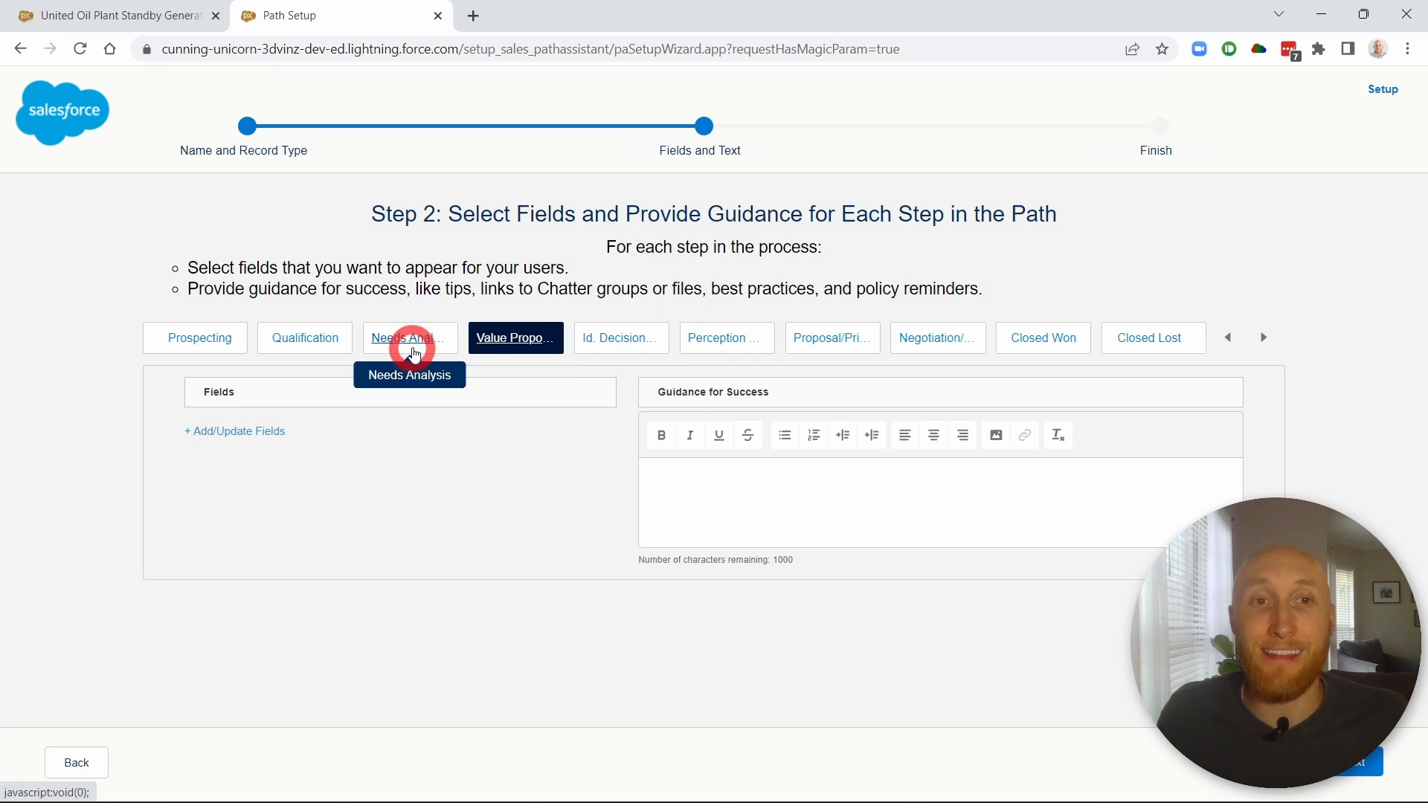
{"action": "left_click", "coordinate": [414, 351]}
{"action": "left_click", "coordinate": [298, 340]}
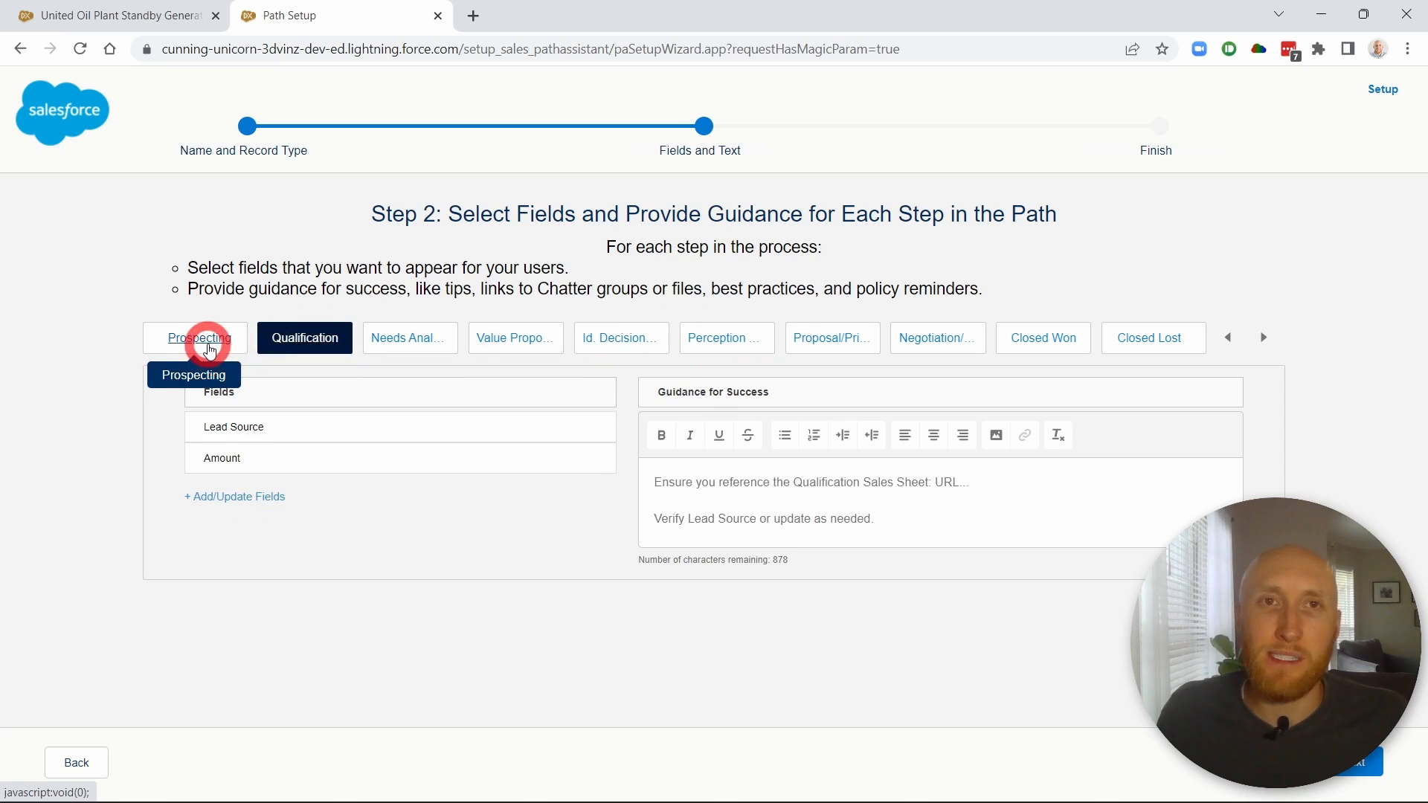
{"action": "left_click", "coordinate": [210, 348]}
{"action": "left_click", "coordinate": [297, 332]}
{"action": "left_click", "coordinate": [406, 331]}
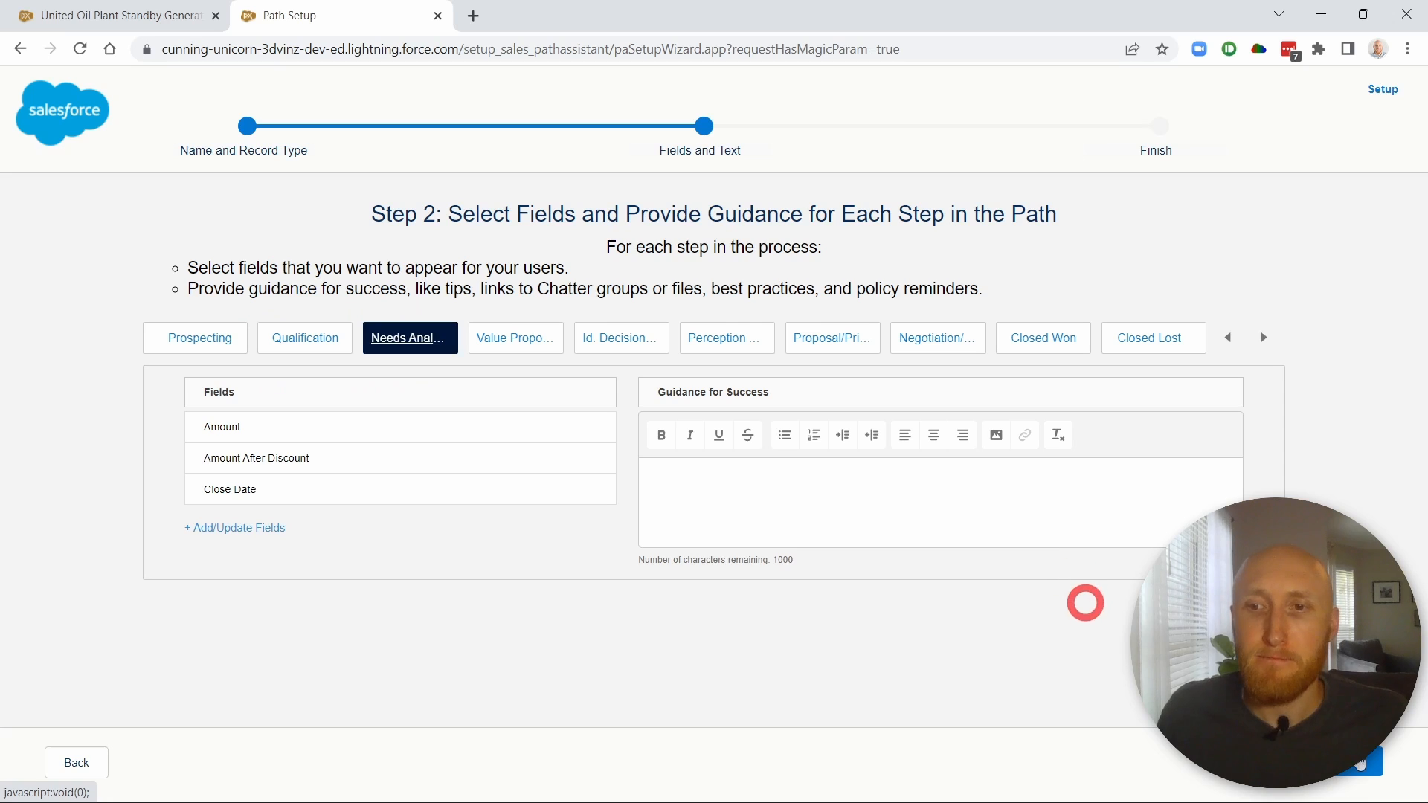
- Proceed to the final setup step, activate the path and enable celebrations
{"action": "left_click", "coordinate": [1360, 764]}
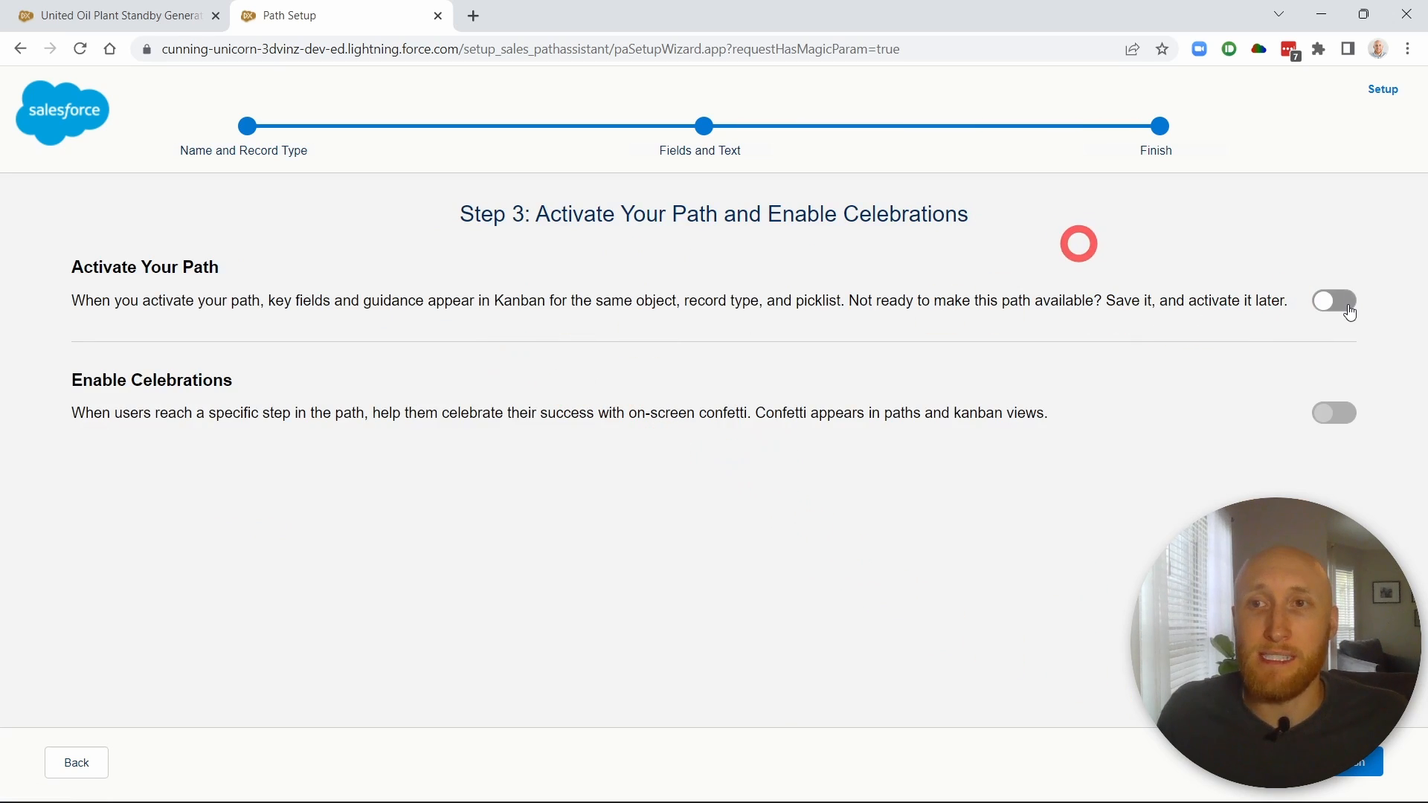
{"action": "left_click", "coordinate": [1313, 316]}
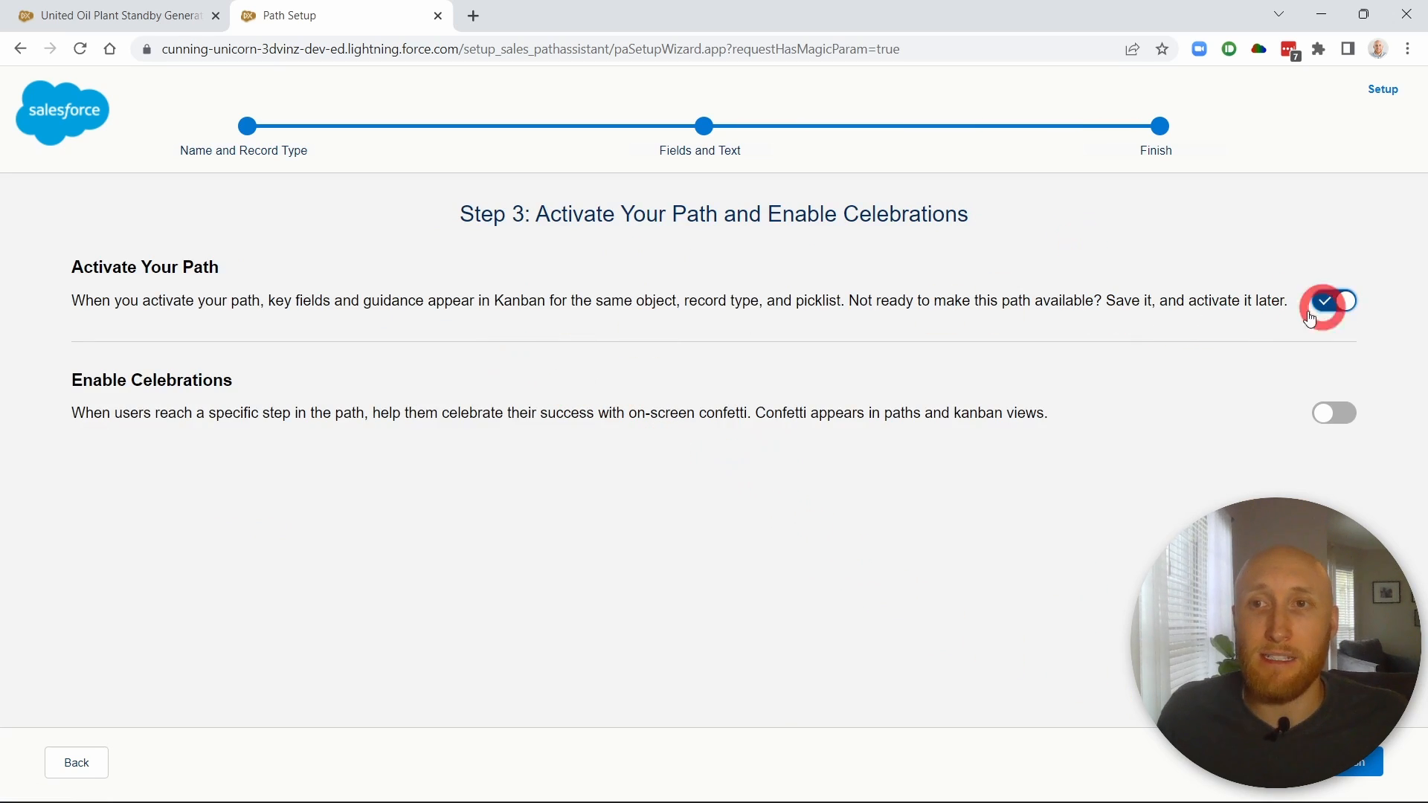
{"action": "left_click", "coordinate": [1332, 415]}
- Select Prospecting, Qualification, Needs Analysis and Value Proposition for celebration and finish the path setup
{"action": "left_click", "coordinate": [754, 503]}
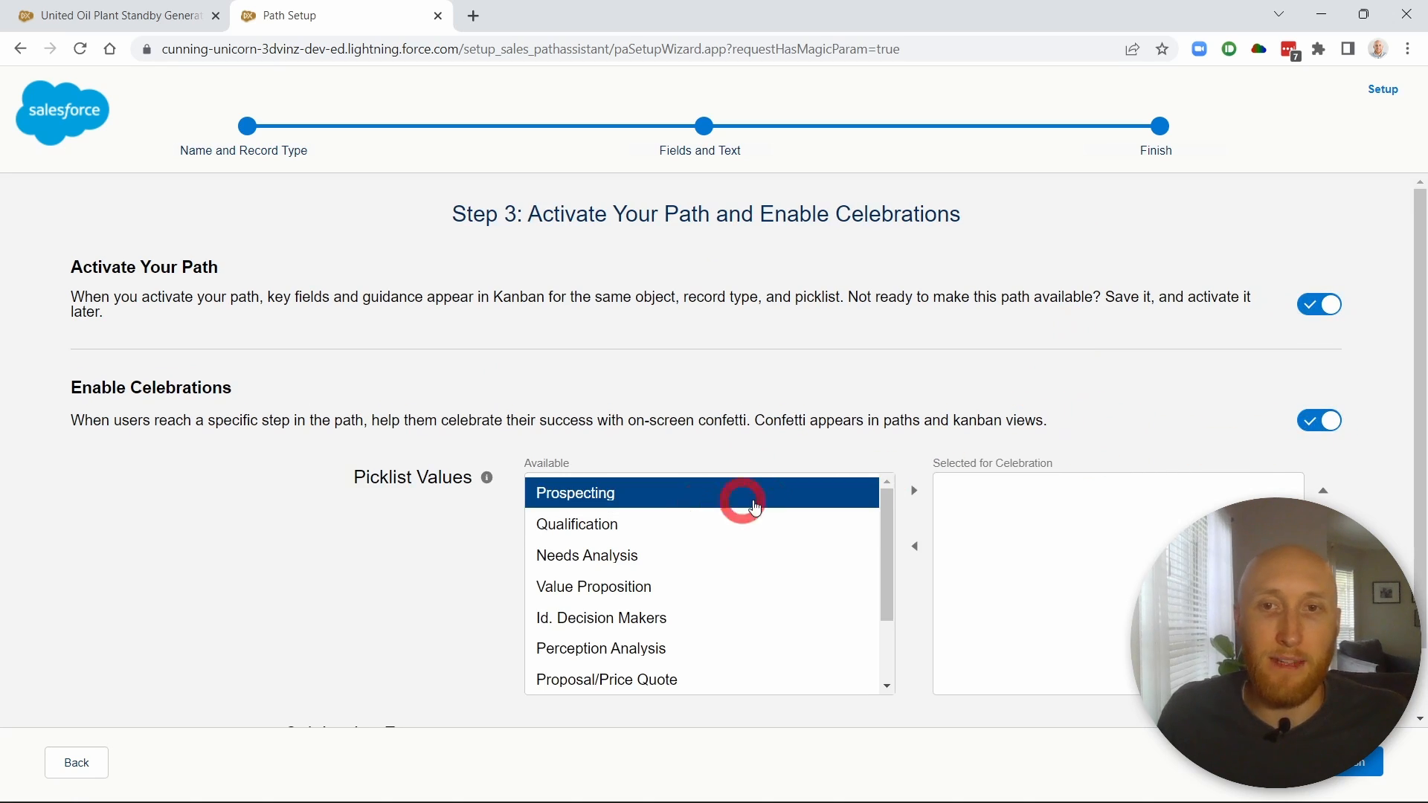
{"action": "left_click", "coordinate": [914, 491]}
{"action": "left_click", "coordinate": [765, 521]}
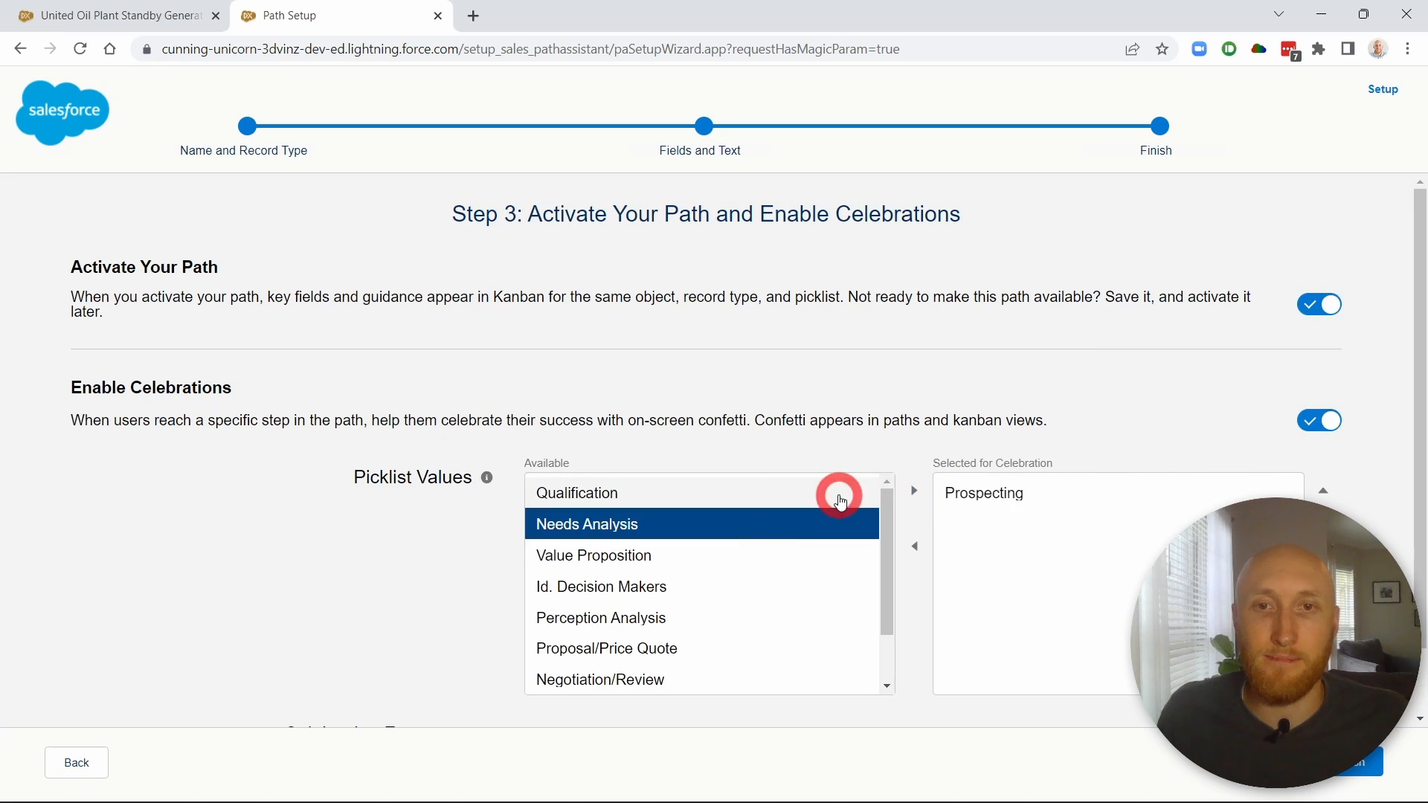
{"action": "left_click", "coordinate": [838, 494]}
{"action": "left_click", "coordinate": [915, 491]}
{"action": "left_click", "coordinate": [838, 494]}
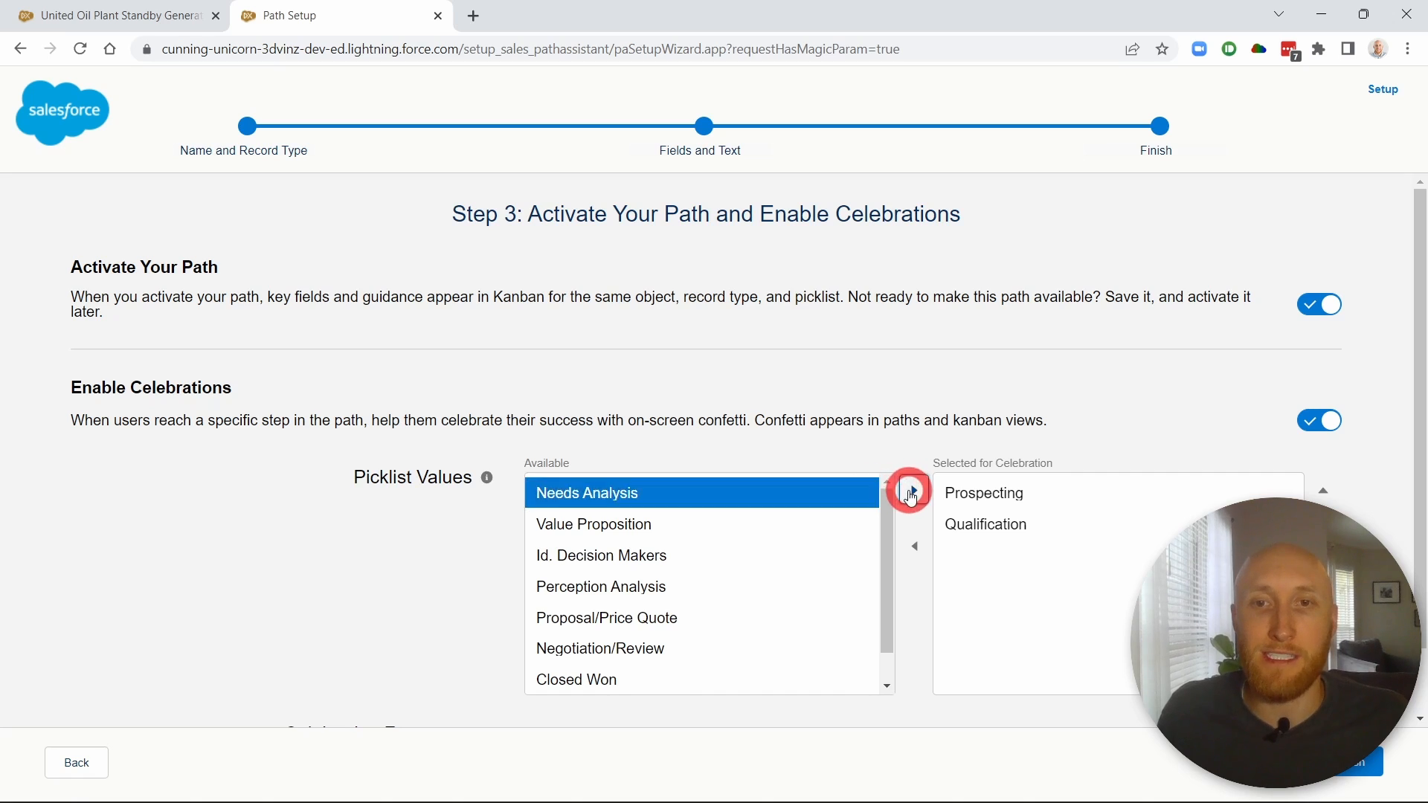
{"action": "left_click", "coordinate": [915, 491]}
{"action": "left_click", "coordinate": [824, 510]}
{"action": "left_click", "coordinate": [914, 493]}
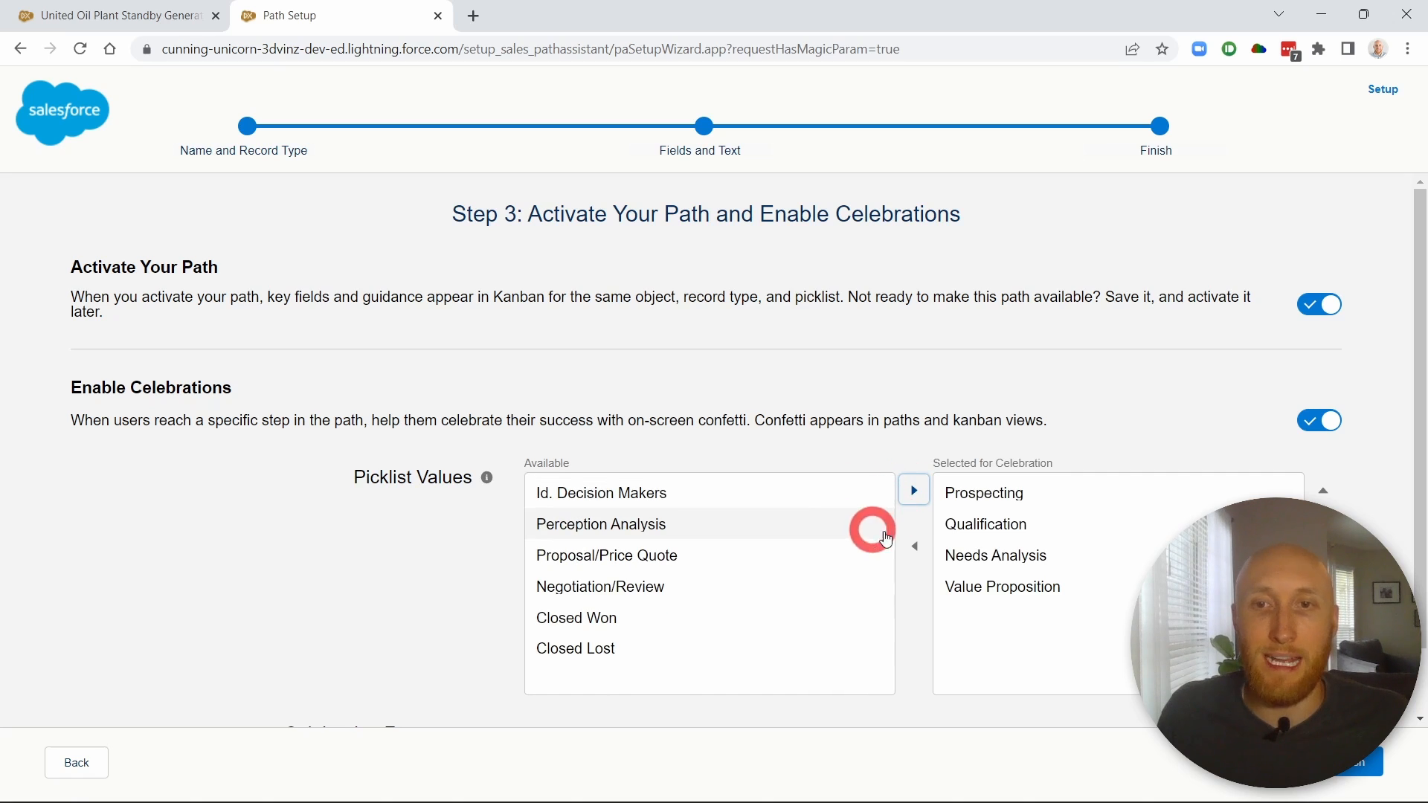
{"action": "left_click", "coordinate": [1347, 776]}
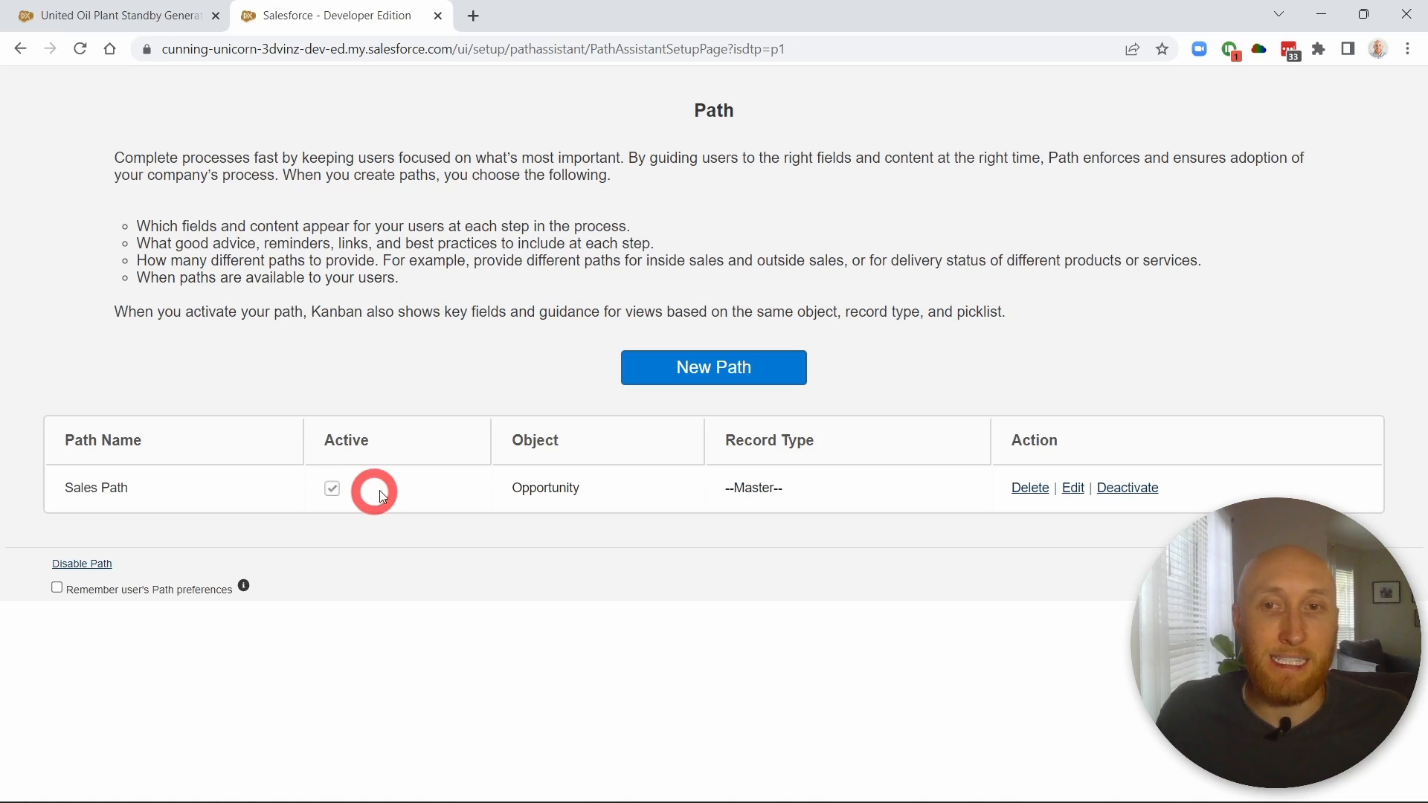
- Return to the United Oil Plant Standby Generators opportunity, check its path stages and reload the record
{"action": "left_click", "coordinate": [155, 22]}
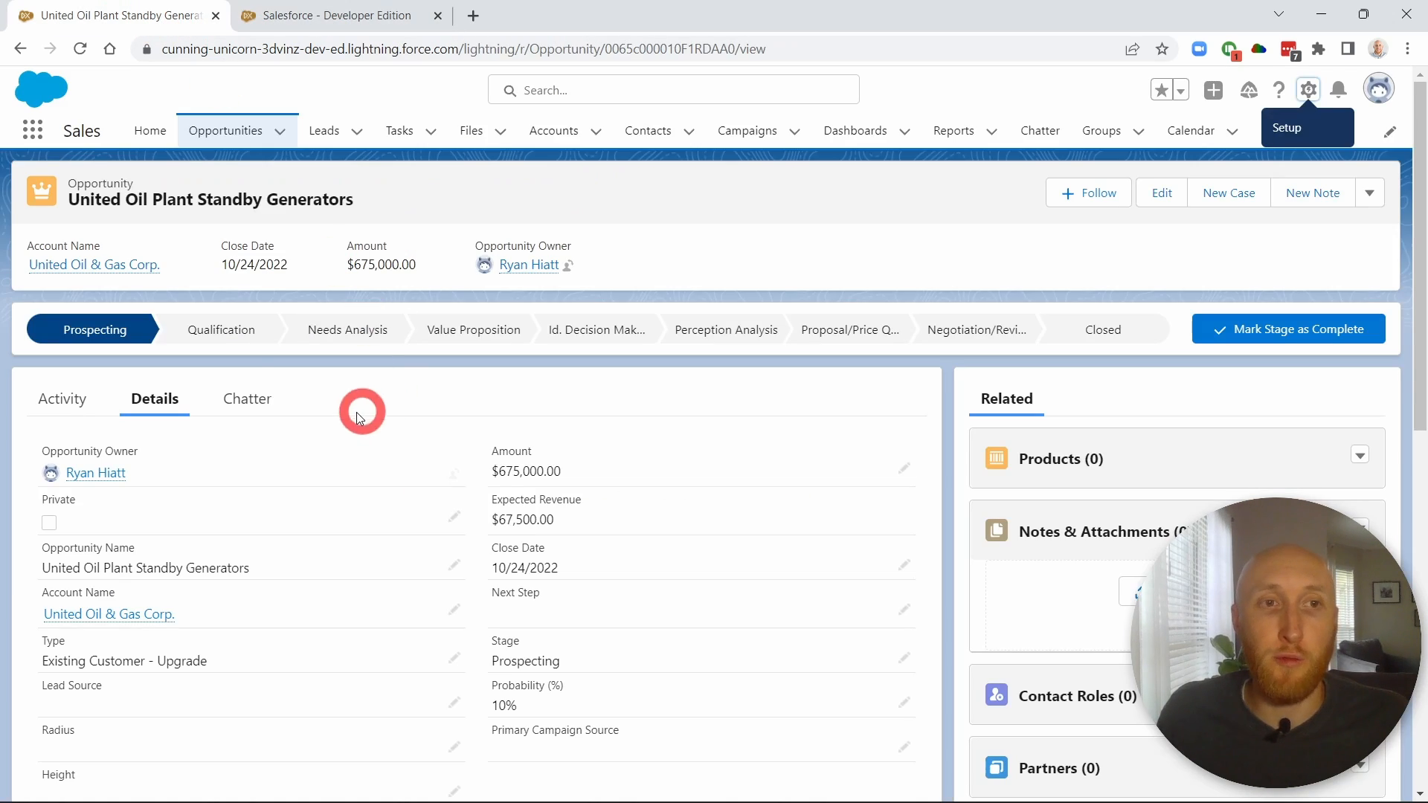
{"action": "left_click", "coordinate": [229, 330]}
{"action": "left_click", "coordinate": [324, 331]}
{"action": "left_click", "coordinate": [226, 324]}
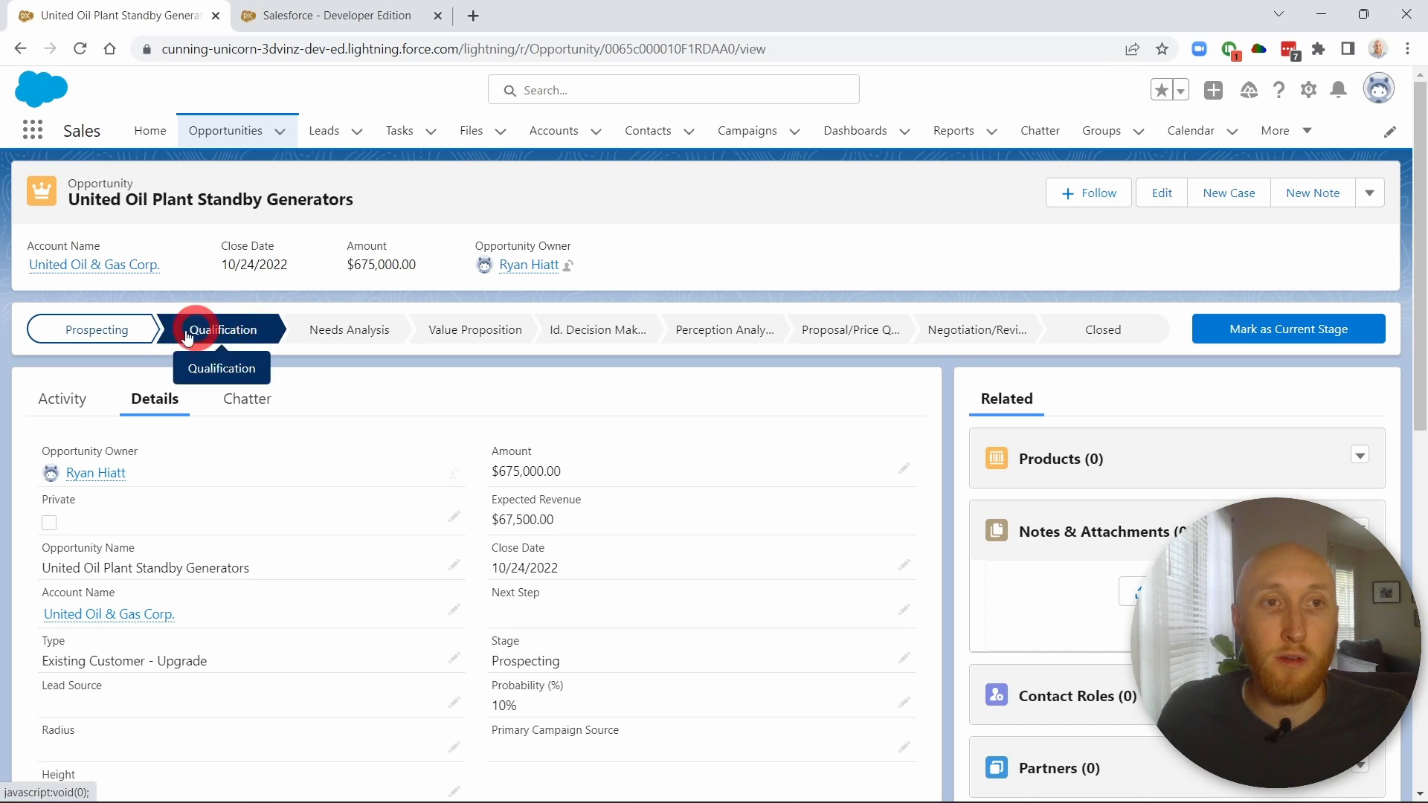
{"action": "left_click", "coordinate": [106, 340]}
{"action": "left_click", "coordinate": [79, 48]}
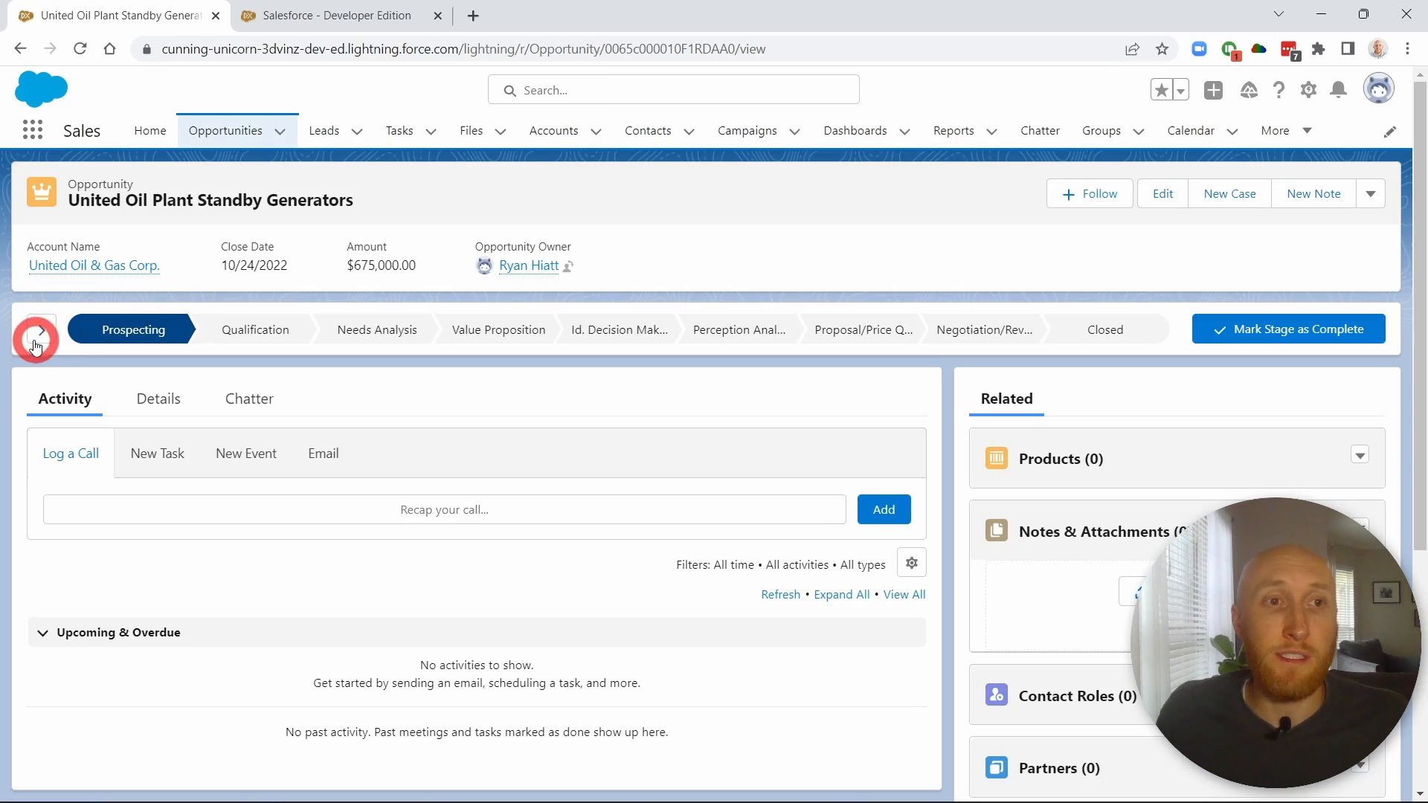
- Expand the opportunity's path details and examine the key fields and guidance for Prospecting, Qualification and Needs Analysis
{"action": "left_click", "coordinate": [35, 338]}
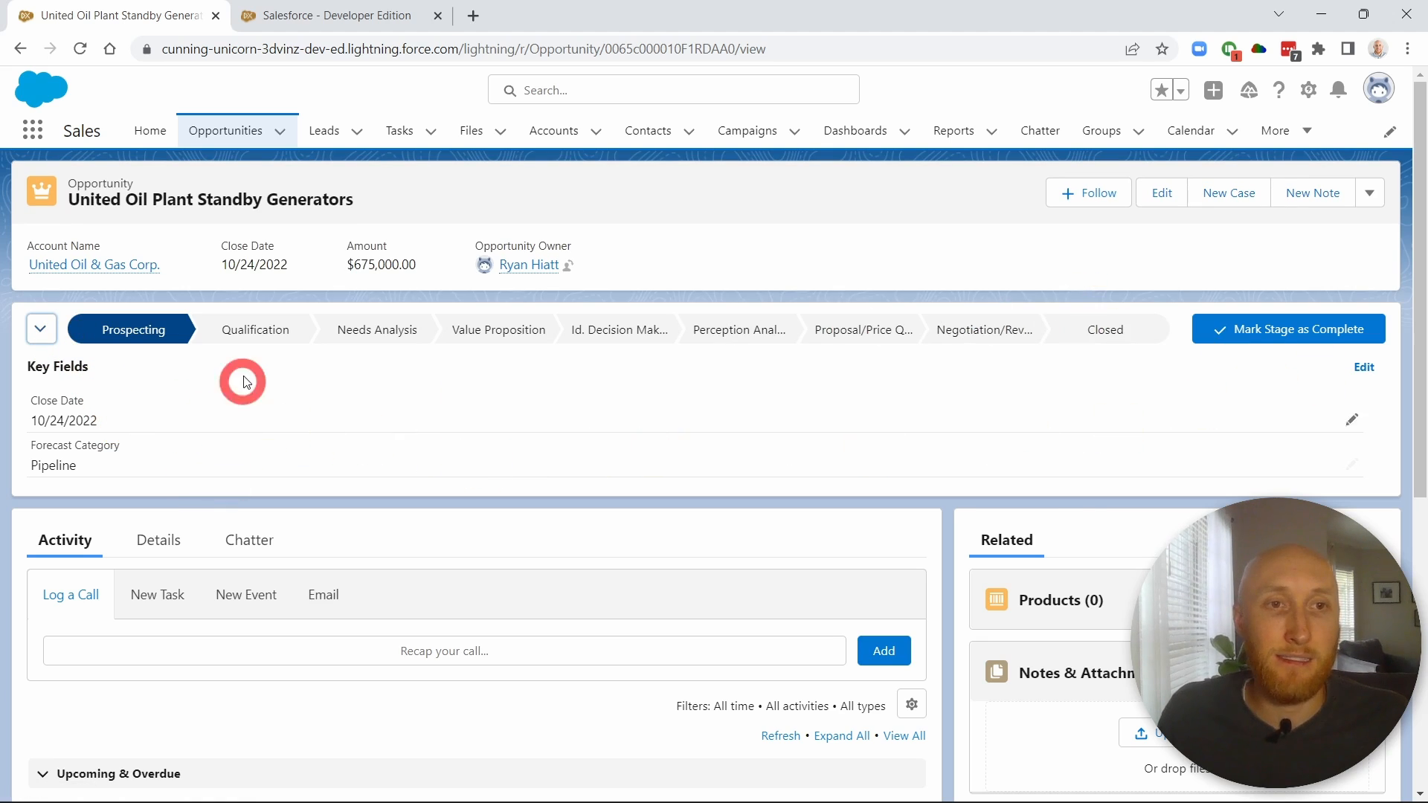
{"action": "left_click", "coordinate": [253, 331]}
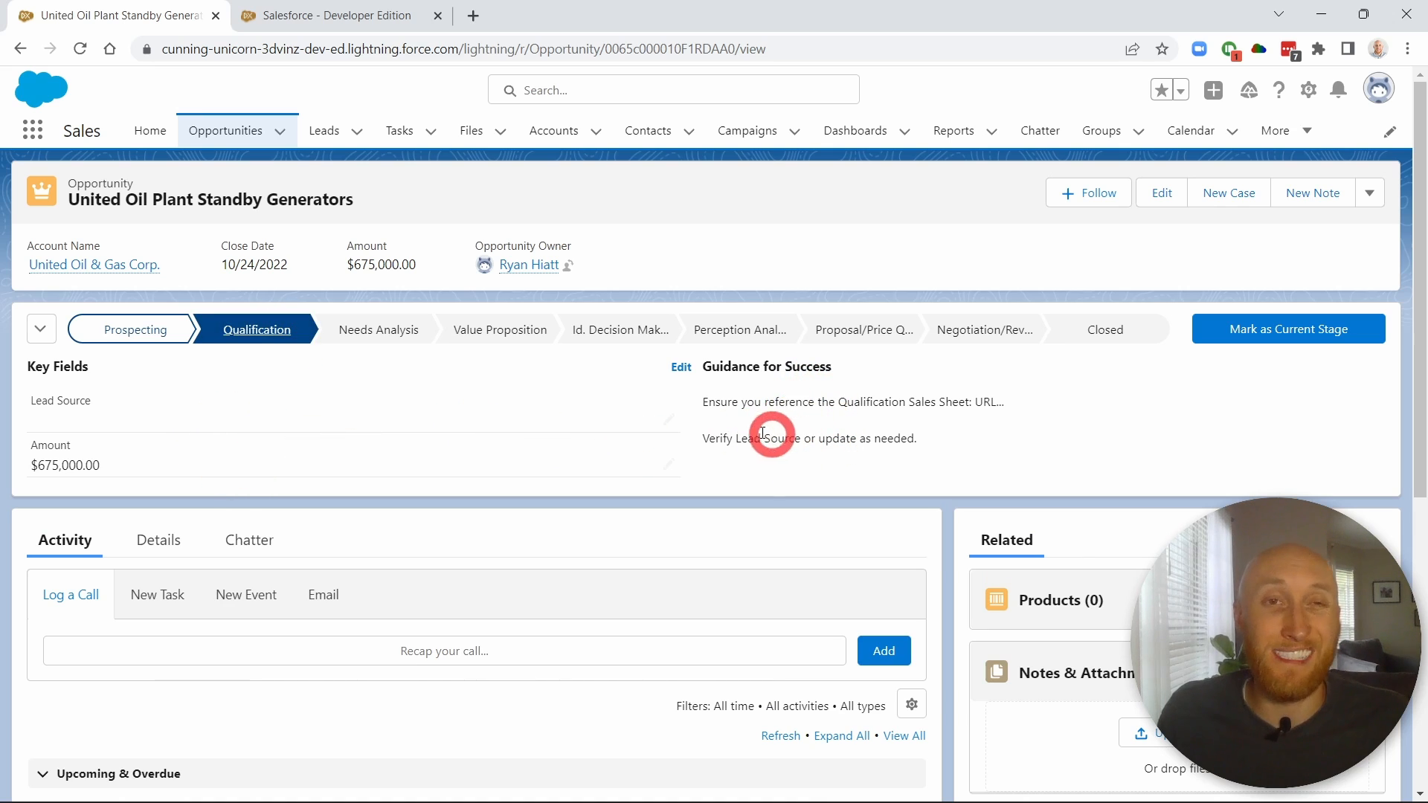
{"action": "left_click", "coordinate": [381, 329]}
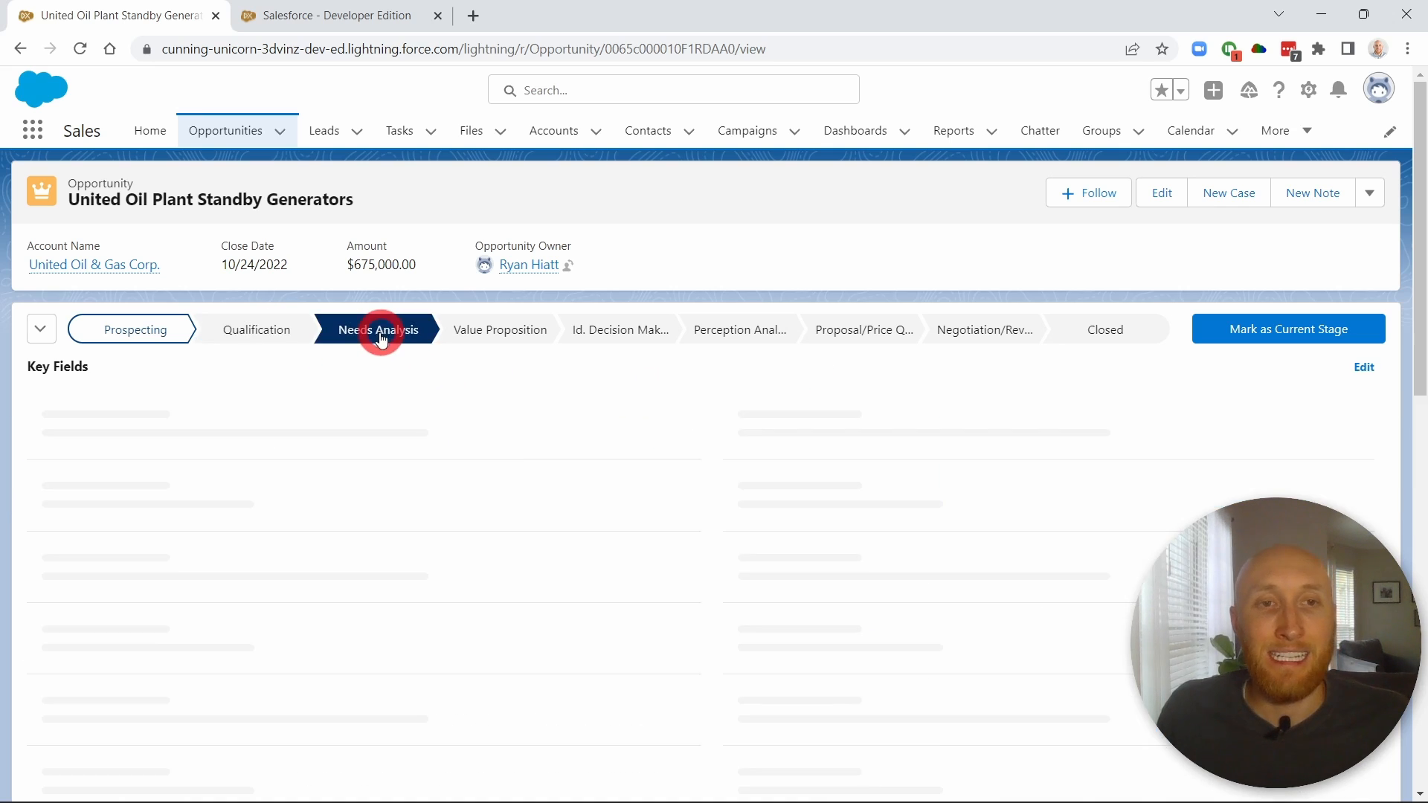
{"action": "left_click", "coordinate": [148, 329]}
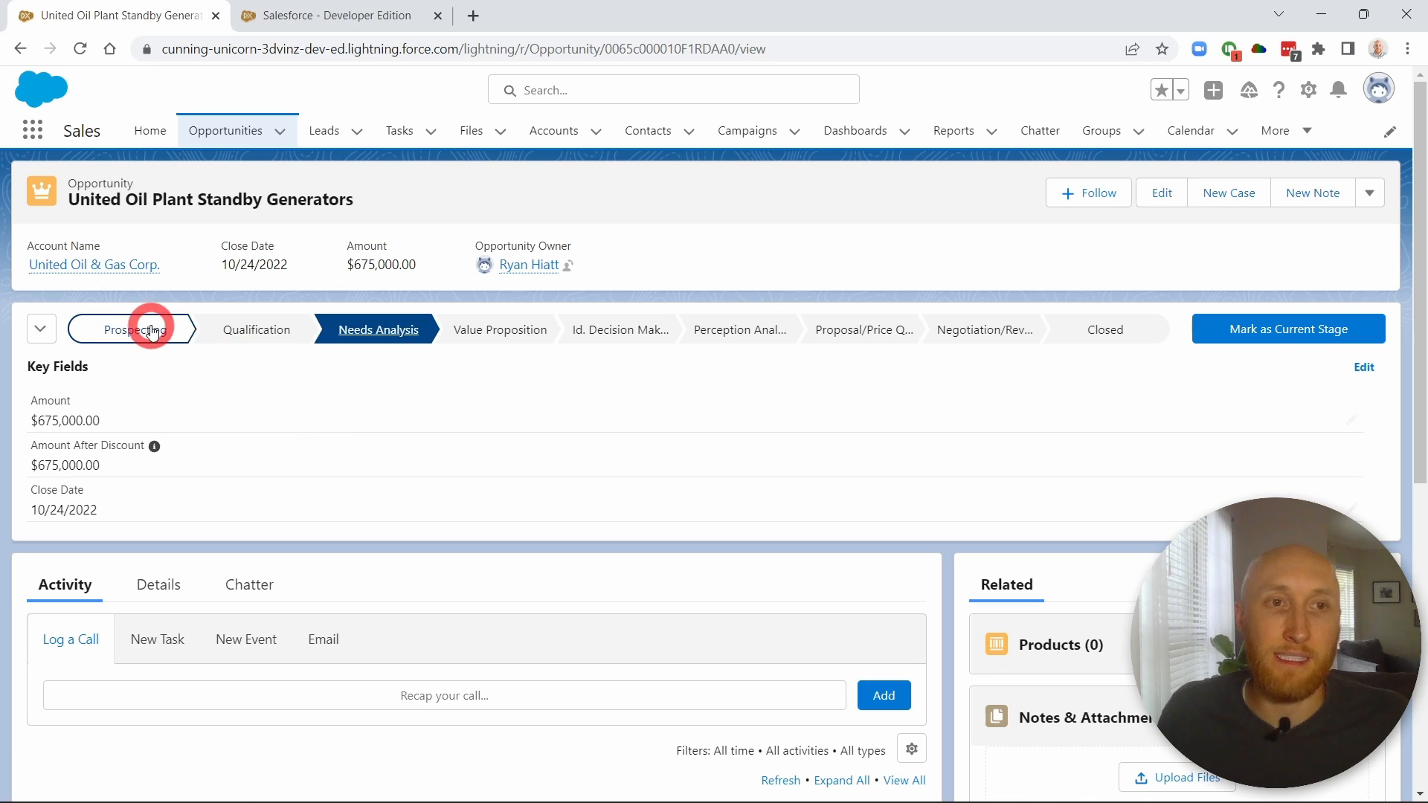
- Advance the opportunity's current stage to Qualification and on to Needs Analysis, and redisplay the Qualification details
{"action": "left_click", "coordinate": [212, 331]}
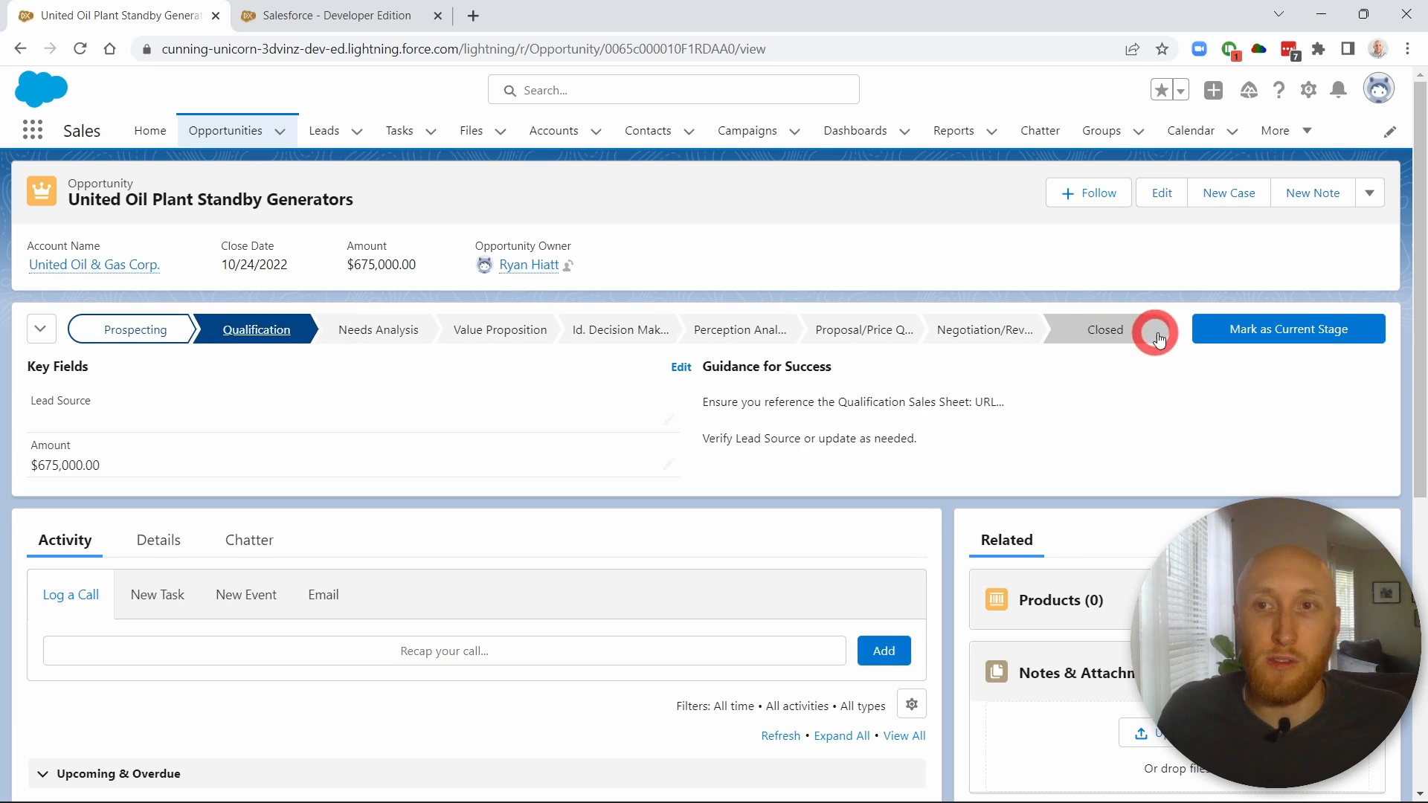
{"action": "left_click", "coordinate": [1212, 335]}
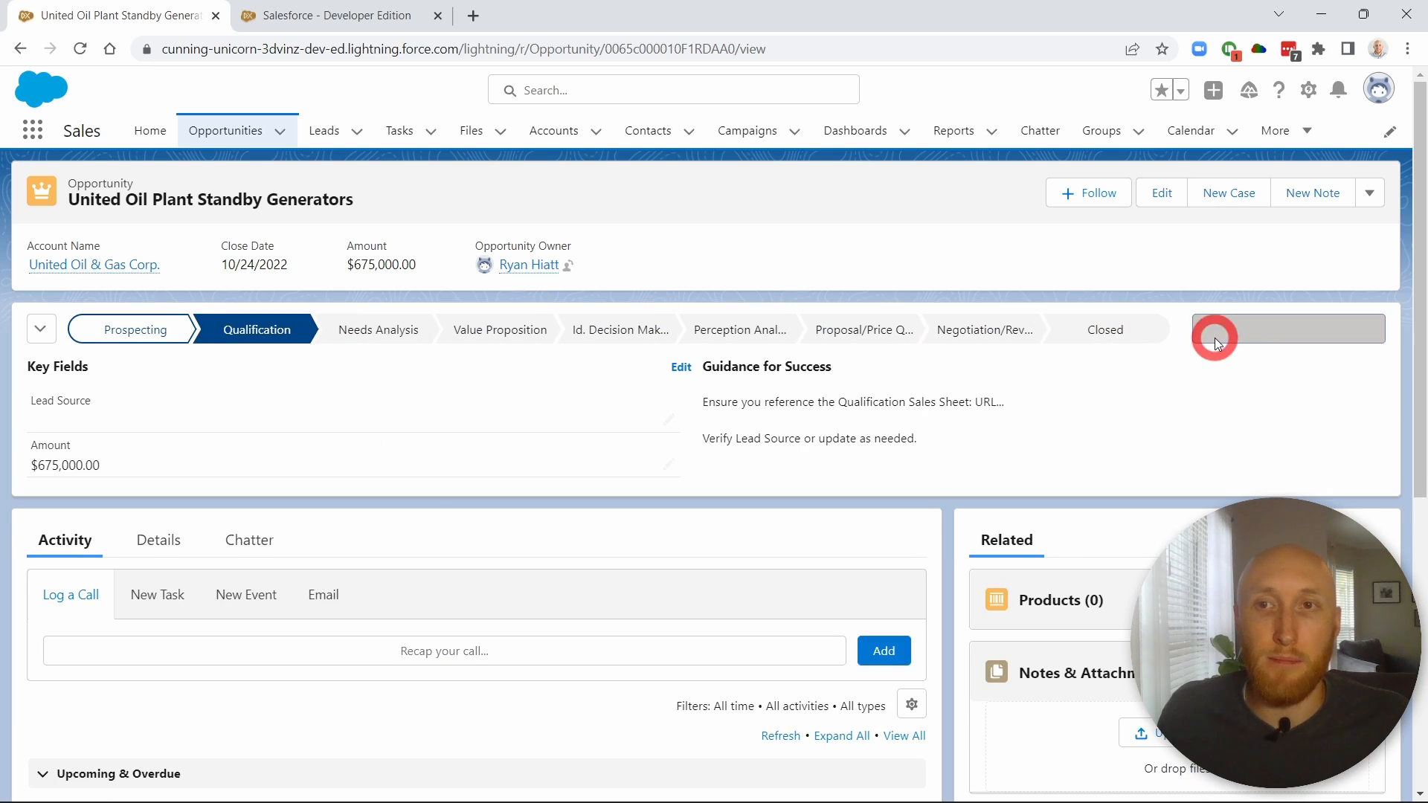
{"action": "left_click", "coordinate": [392, 327]}
{"action": "left_click", "coordinate": [294, 336]}
{"action": "left_click", "coordinate": [361, 332]}
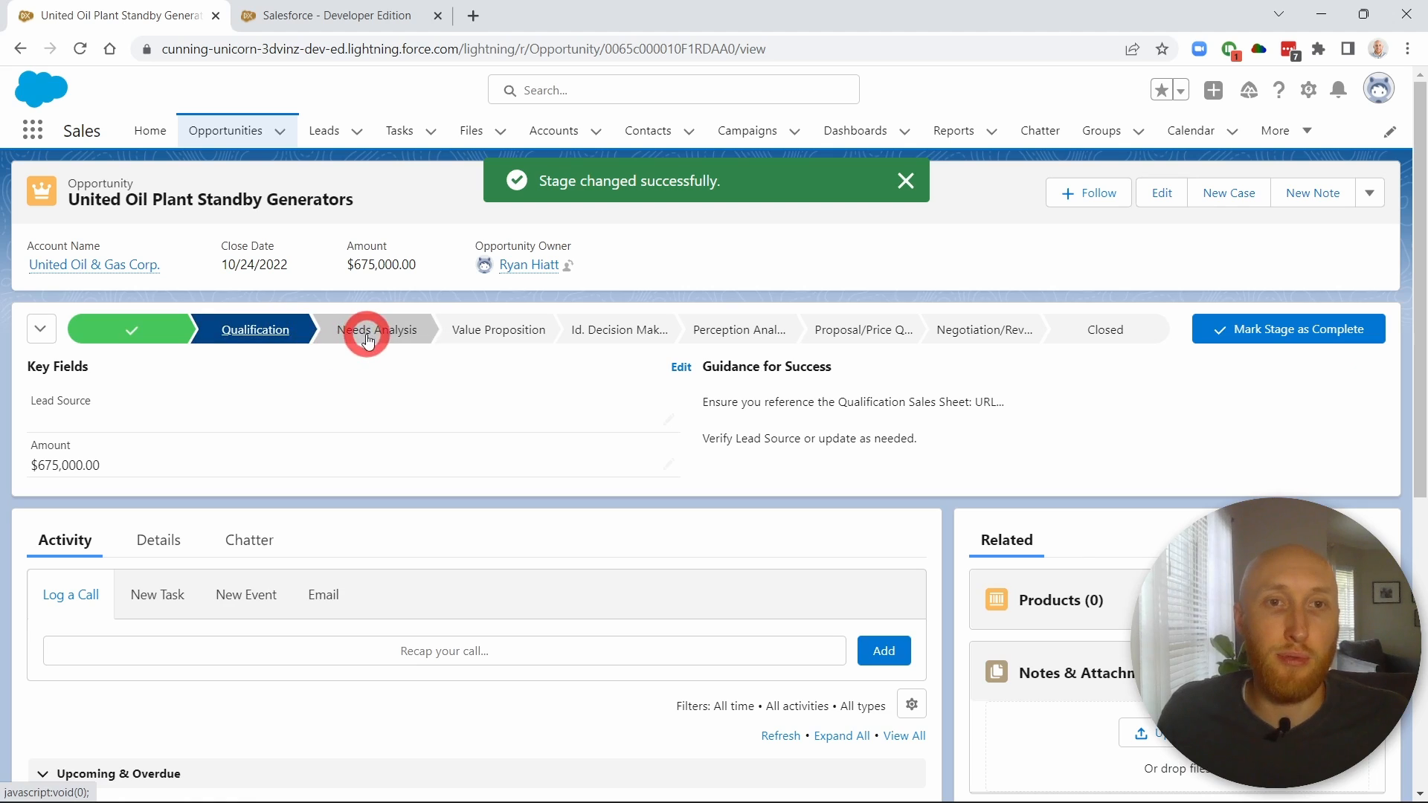
{"action": "left_click", "coordinate": [1224, 335]}
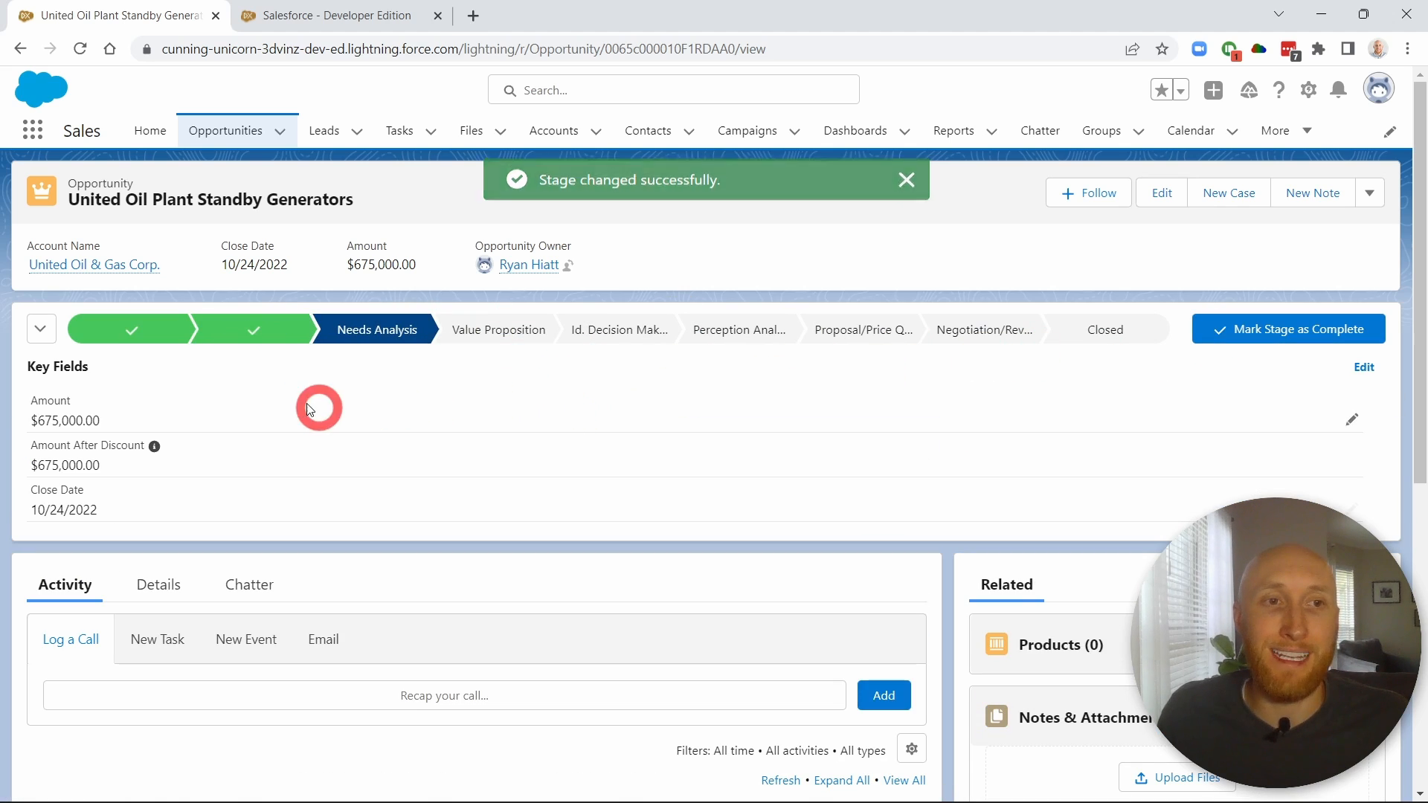
{"action": "left_click", "coordinate": [235, 335]}
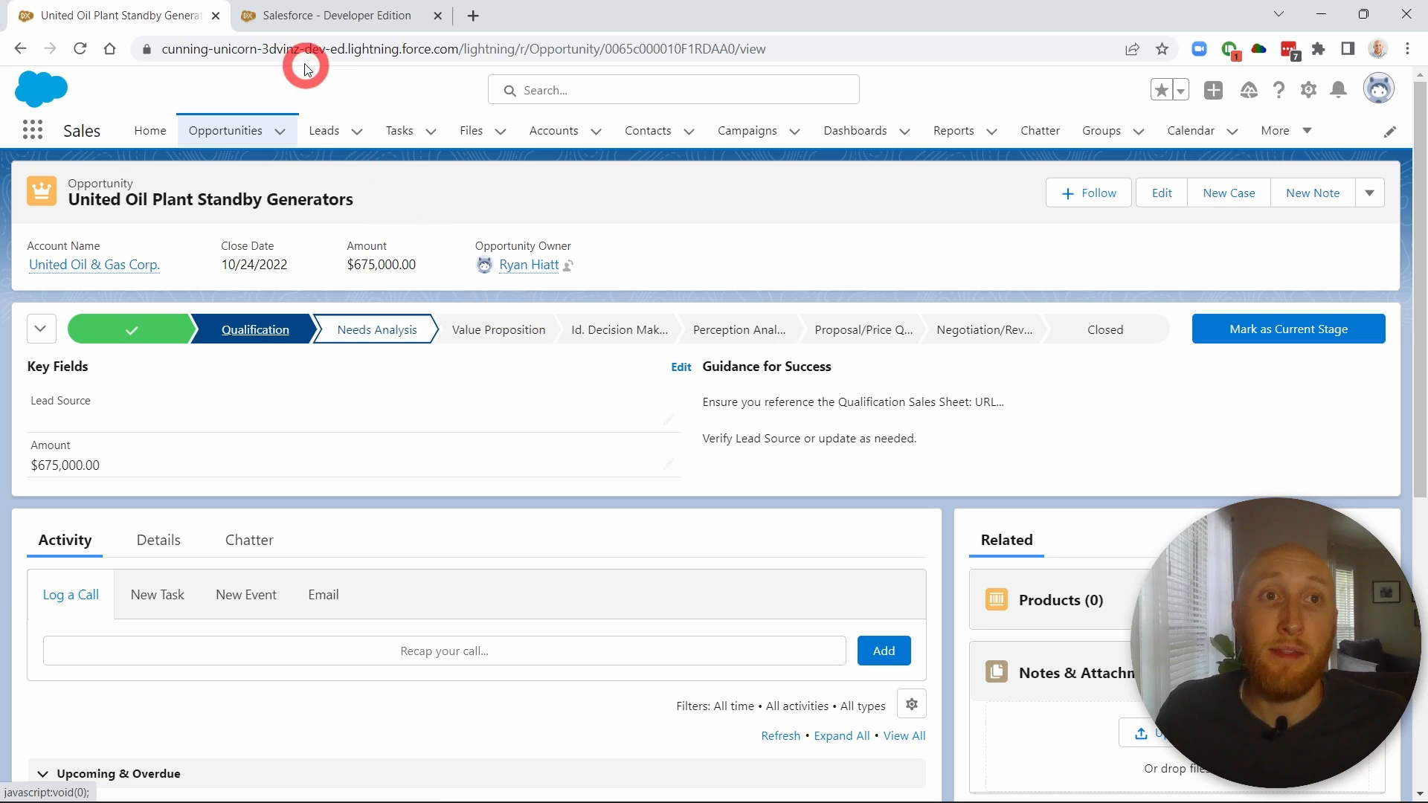
- Leave the Path settings page and return to the Setup home page
{"action": "left_click", "coordinate": [302, 16]}
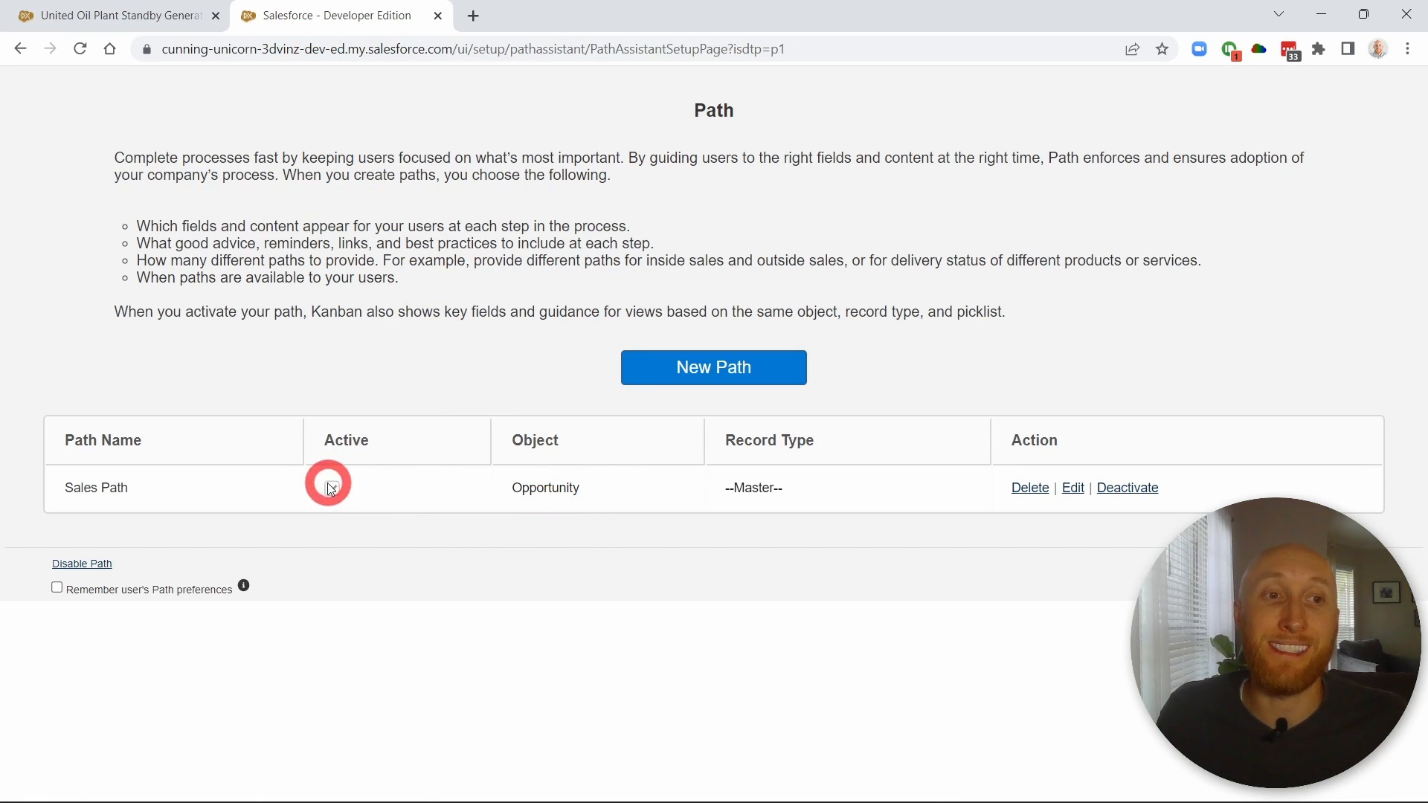
{"action": "left_click", "coordinate": [22, 50]}
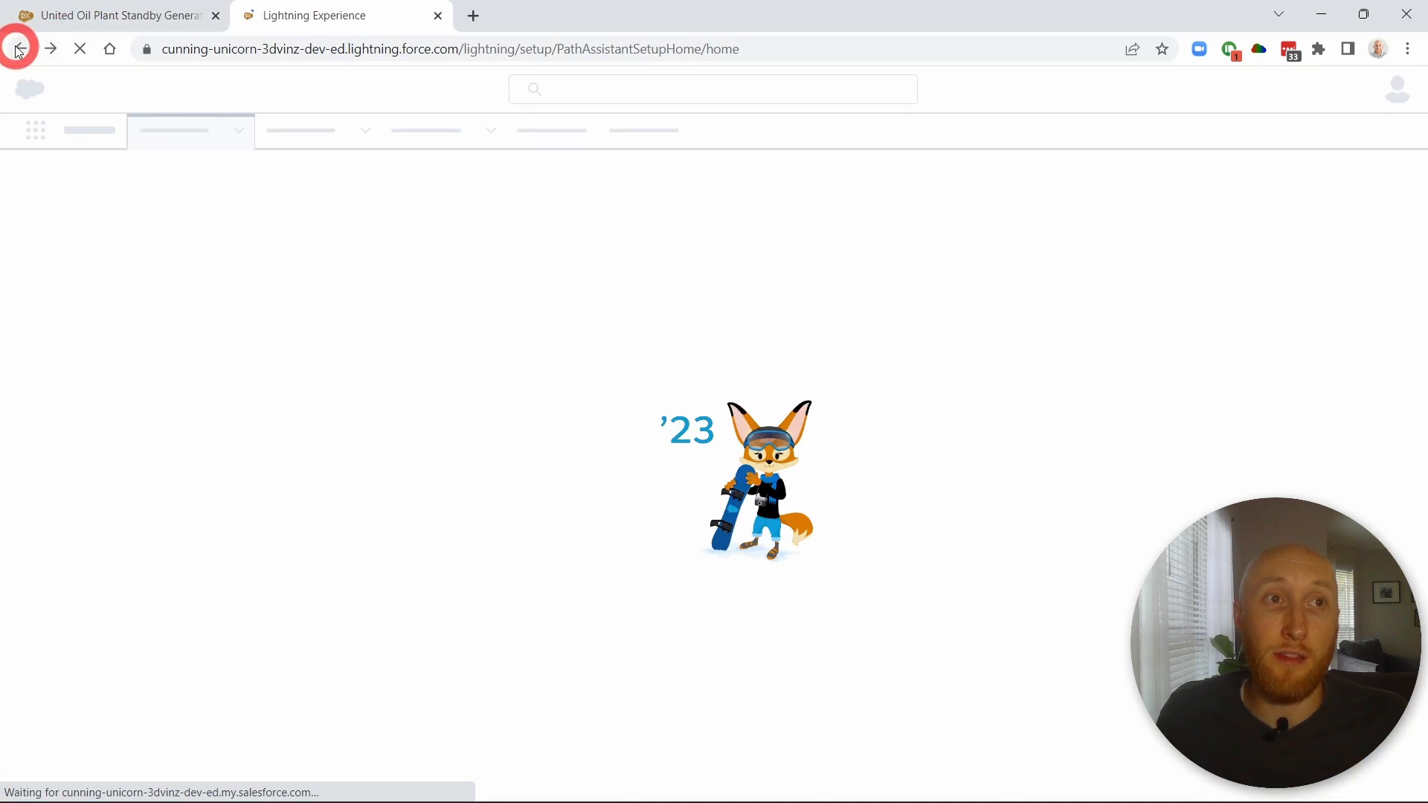
{"action": "left_click", "coordinate": [19, 47]}
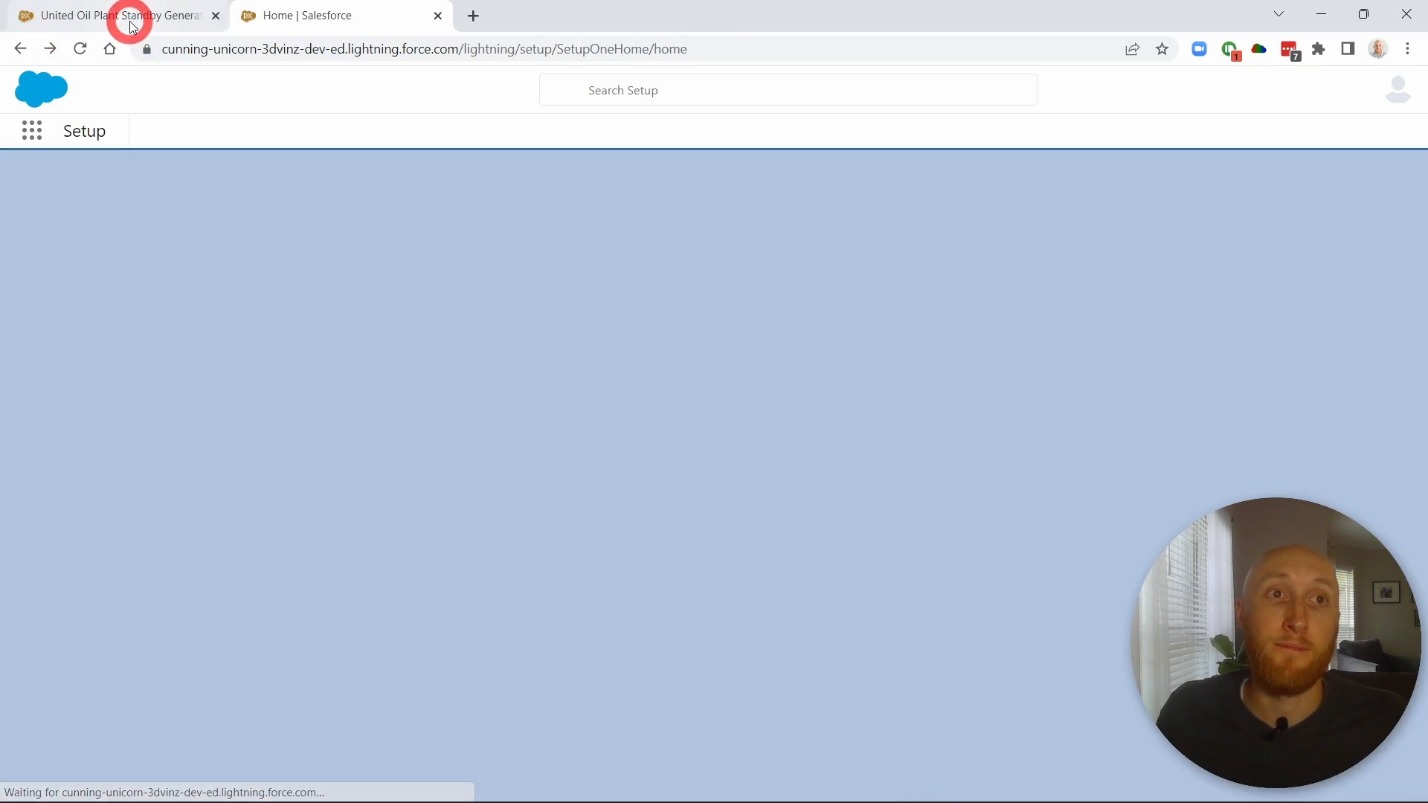
{"action": "left_click", "coordinate": [133, 22]}
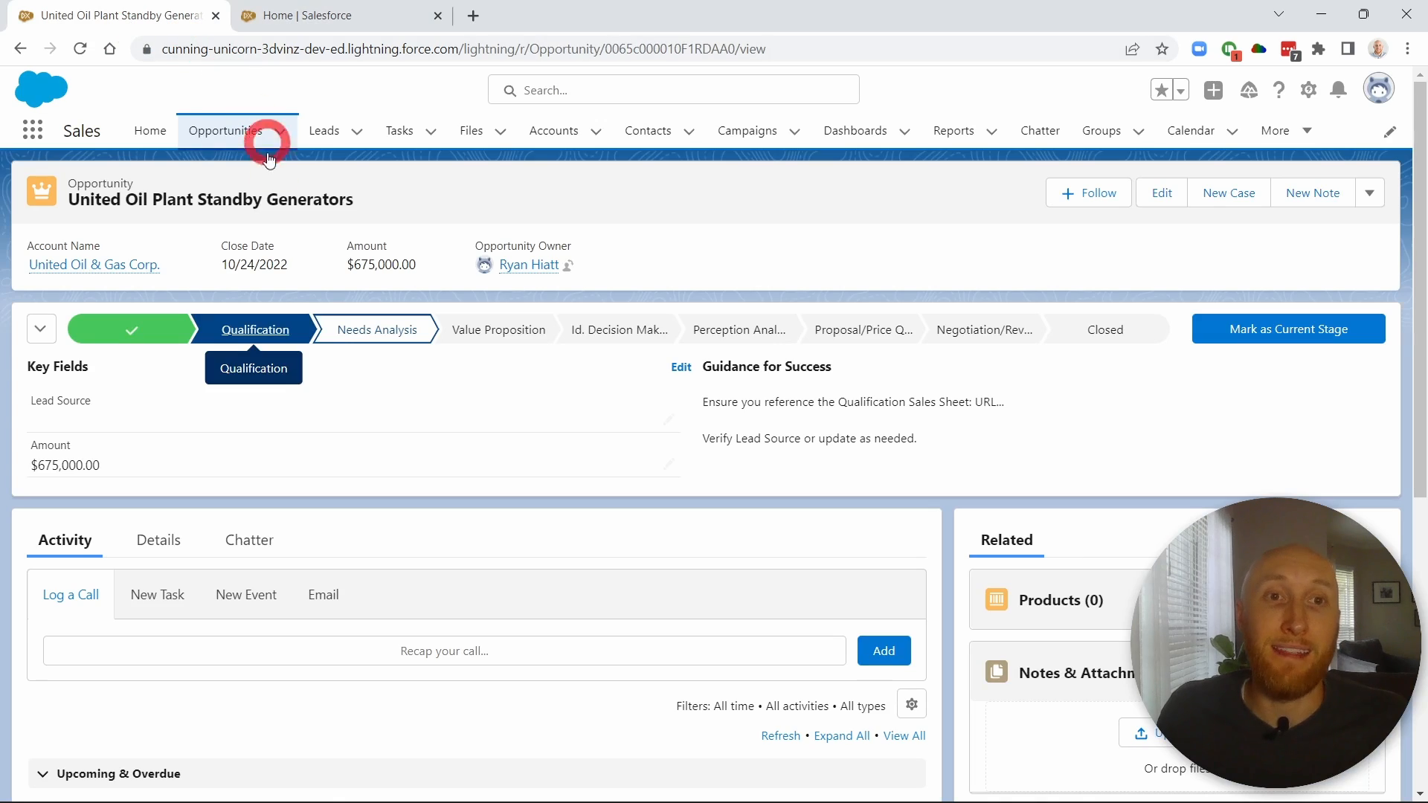
{"action": "left_click", "coordinate": [337, 18]}
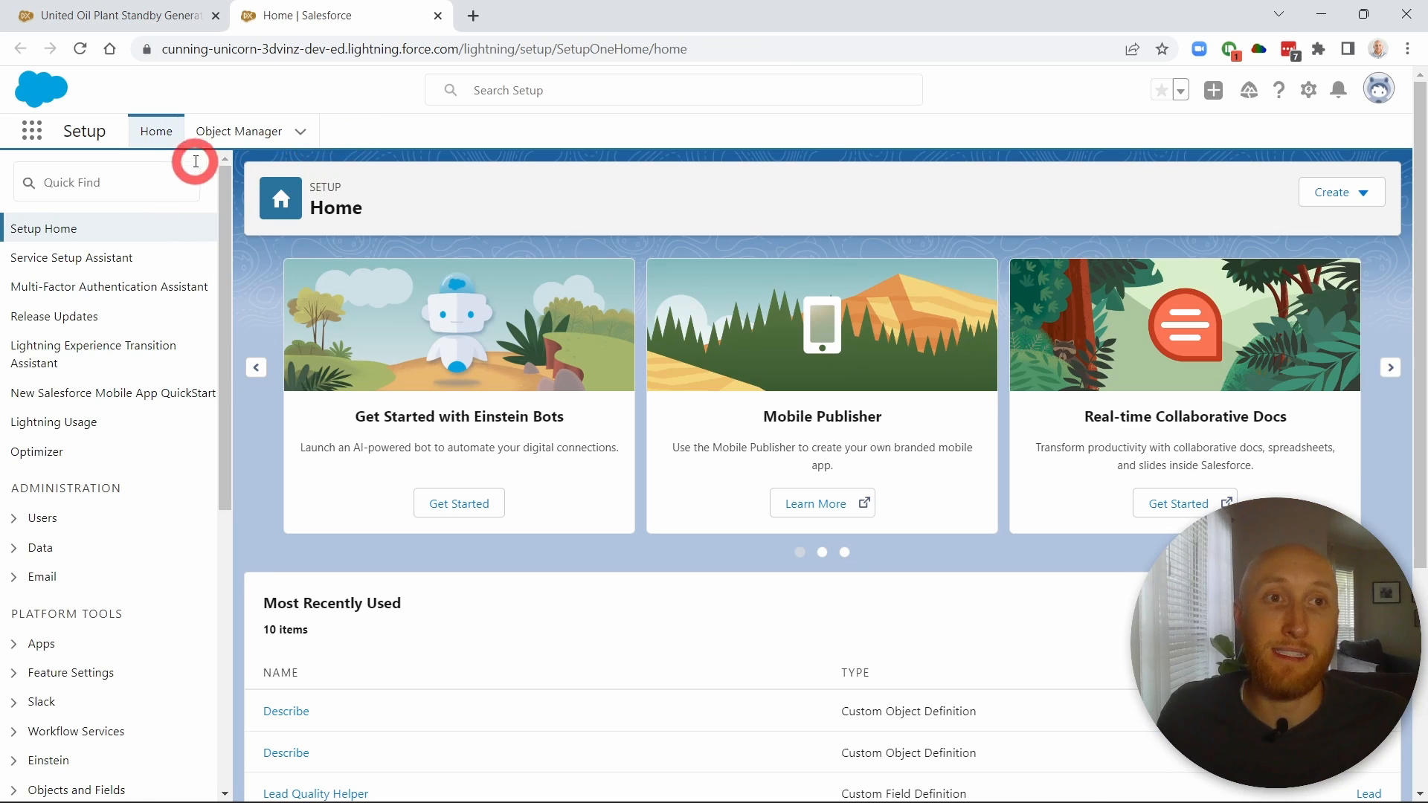
- Find the Opportunity object in Object Manager by searching for "oppo" and open its Fields & Relationships
{"action": "left_click", "coordinate": [257, 131]}
{"action": "left_click", "coordinate": [1132, 198]}
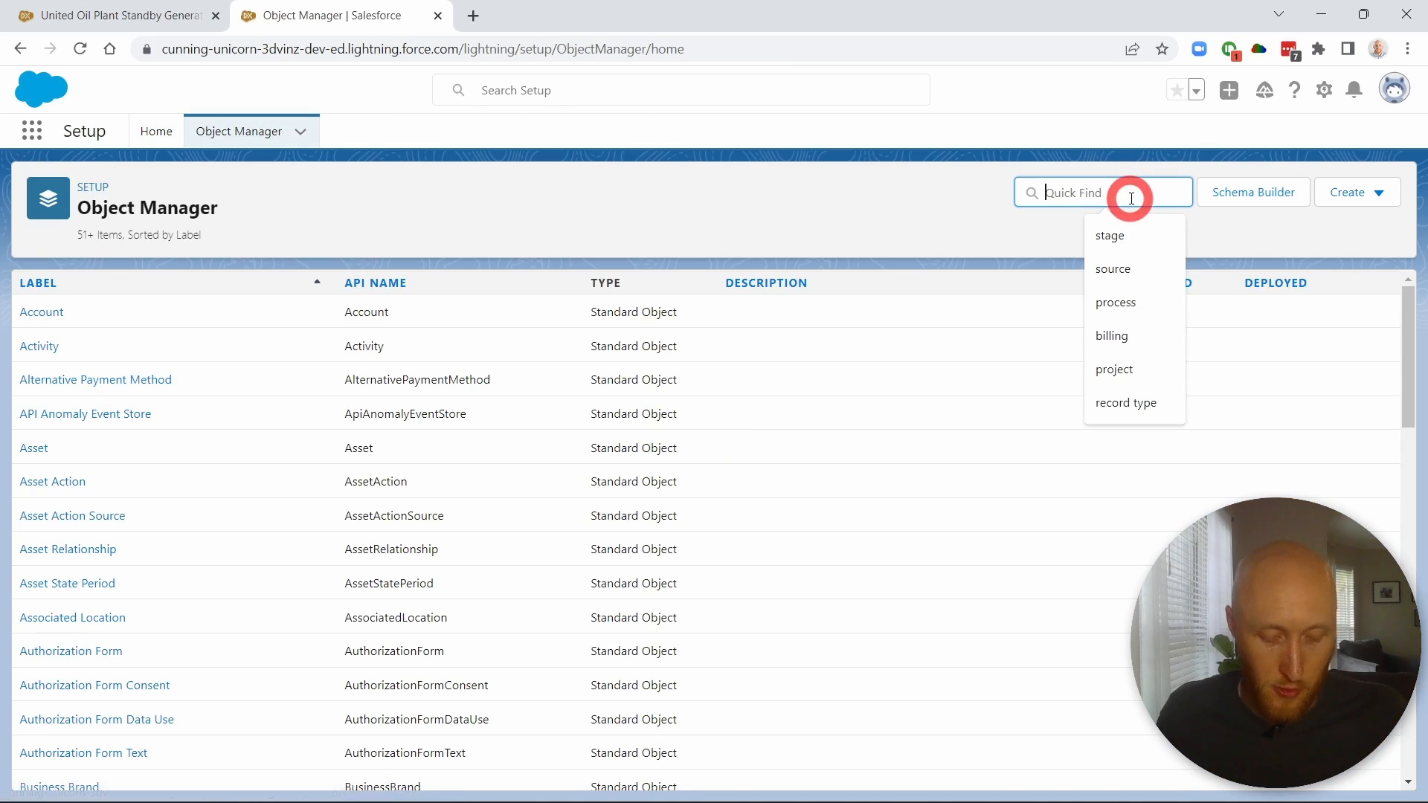
{"action": "type", "text": "oppo"}
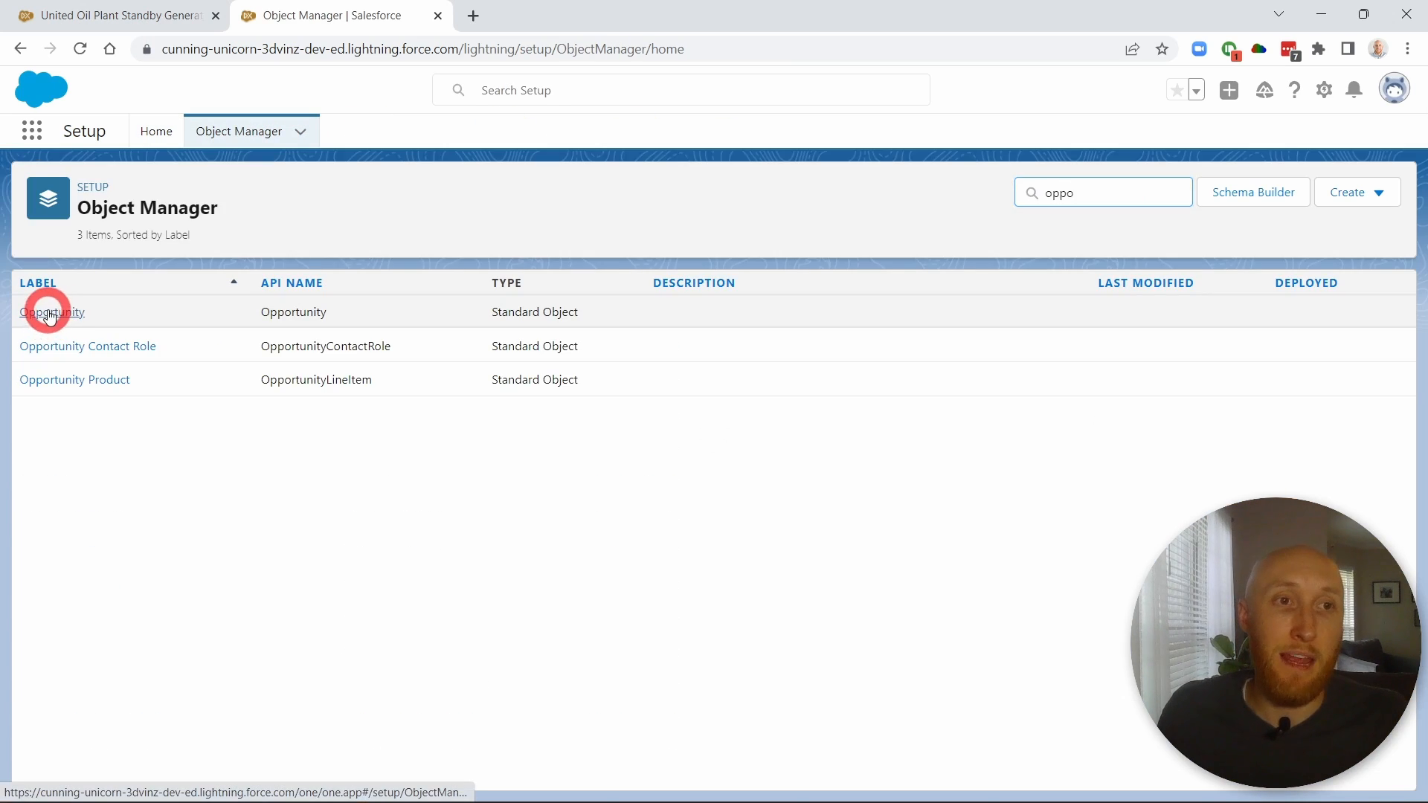
{"action": "left_click", "coordinate": [33, 311]}
{"action": "left_click", "coordinate": [96, 319]}
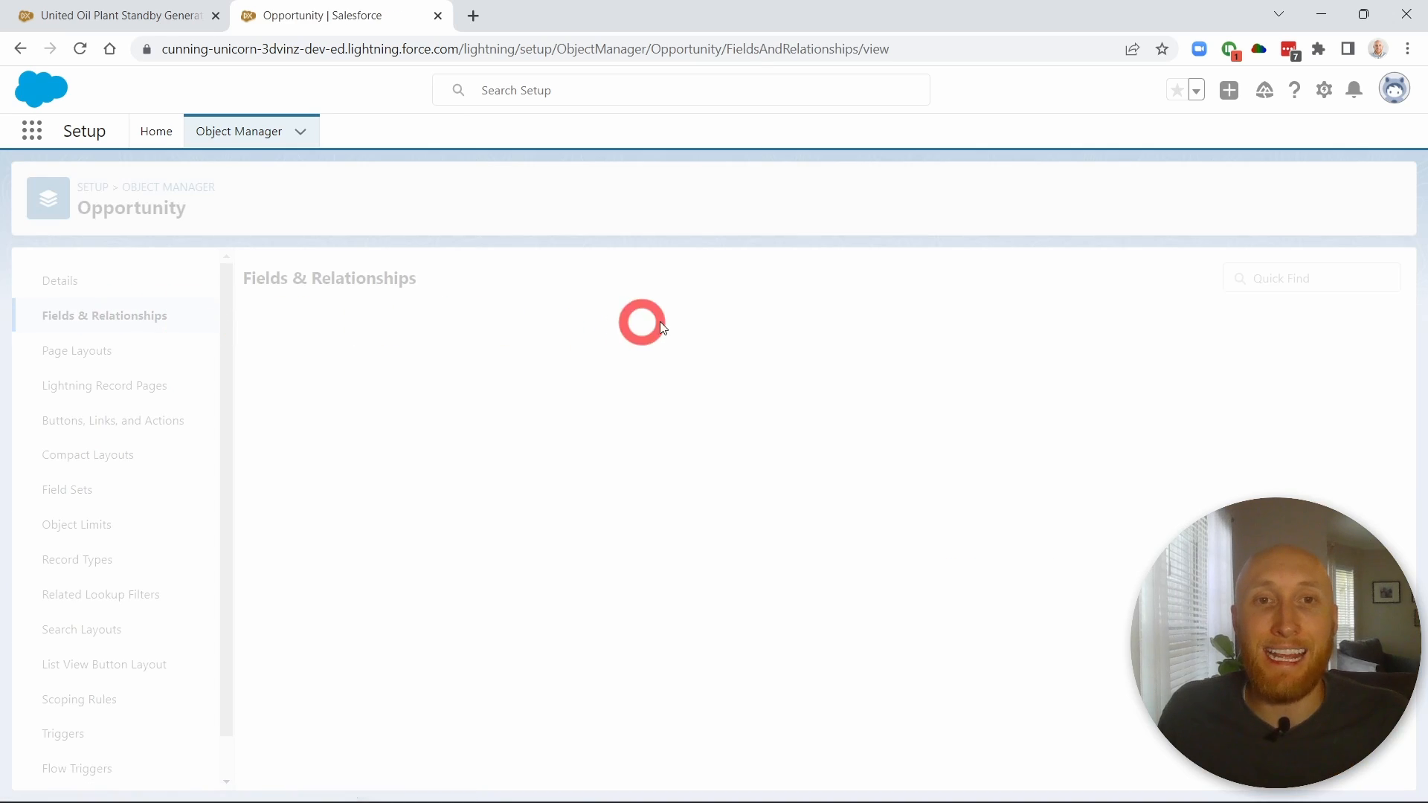
- Search the Opportunity fields for "stage", open the Stage field and compare its picklist values with the stages on the opportunity's path
{"action": "left_click", "coordinate": [899, 277]}
{"action": "type", "text": "stage"}
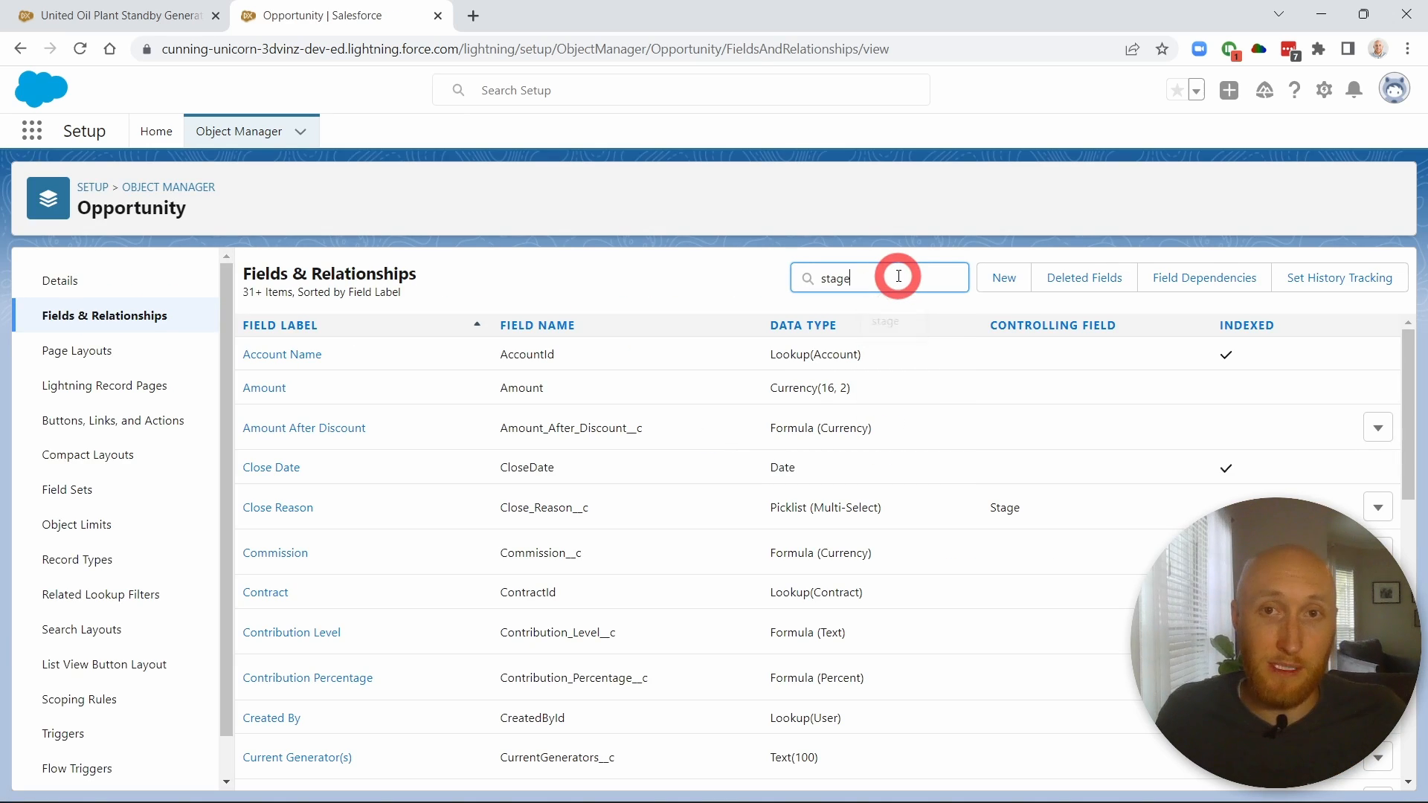
{"action": "left_click", "coordinate": [248, 357]}
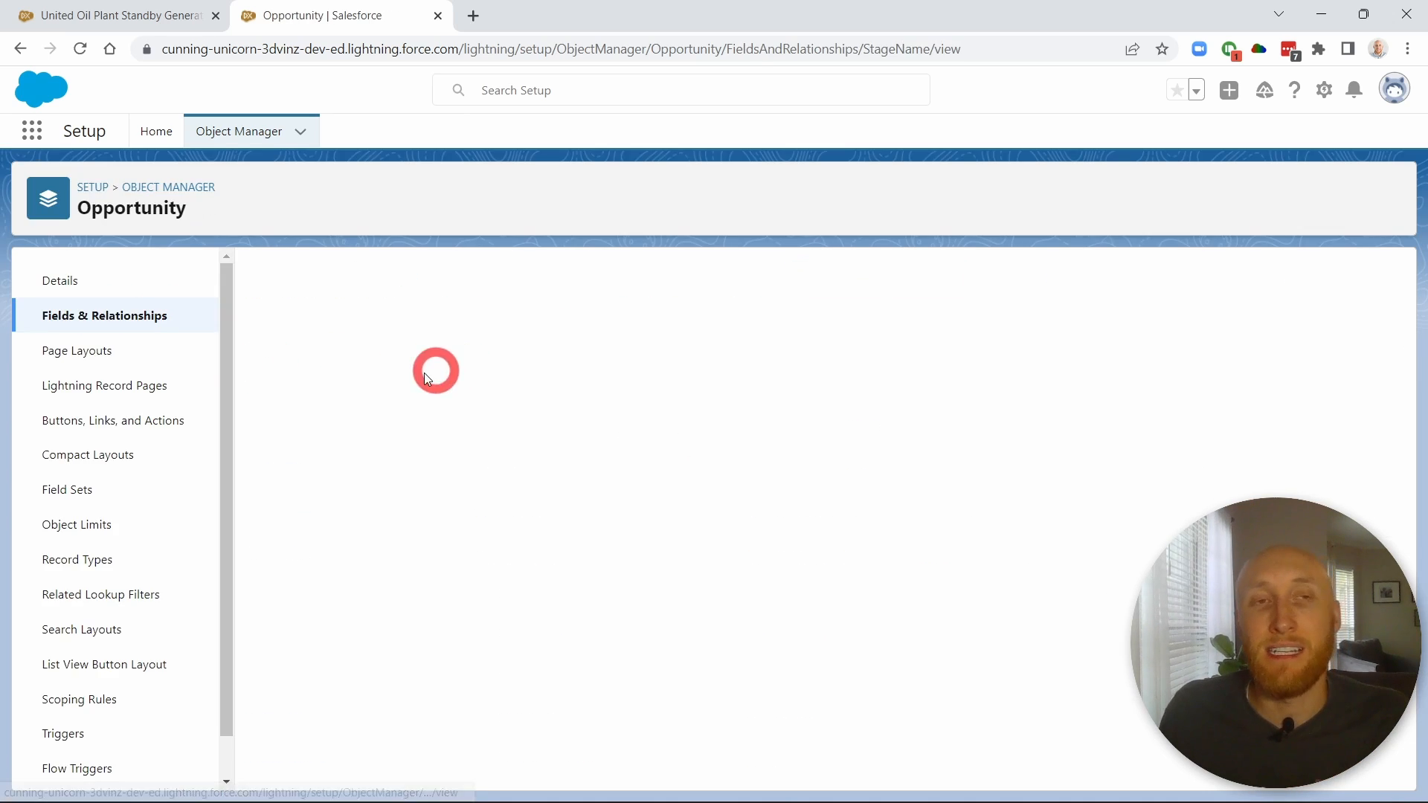
{"action": "left_click", "coordinate": [97, 14]}
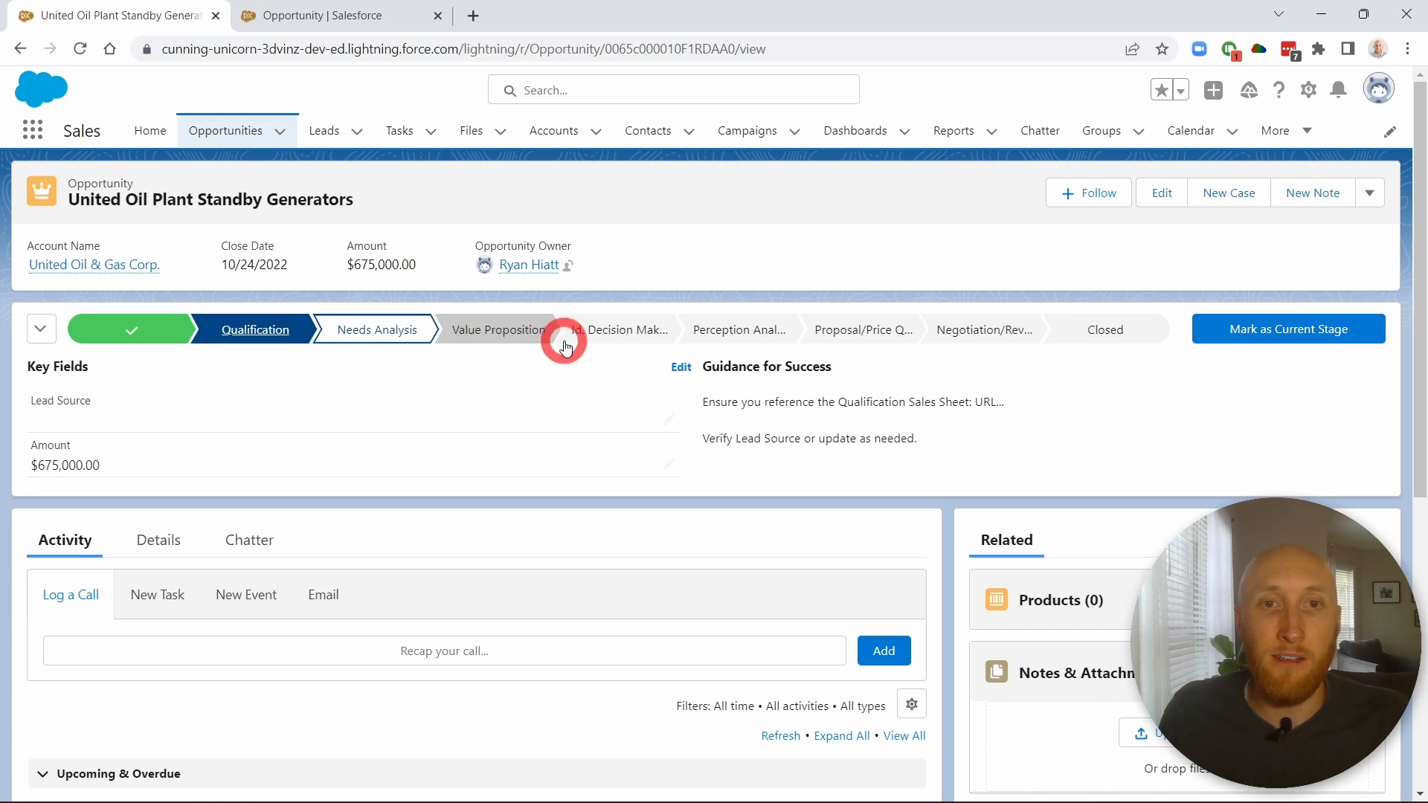
{"action": "left_click", "coordinate": [370, 14]}
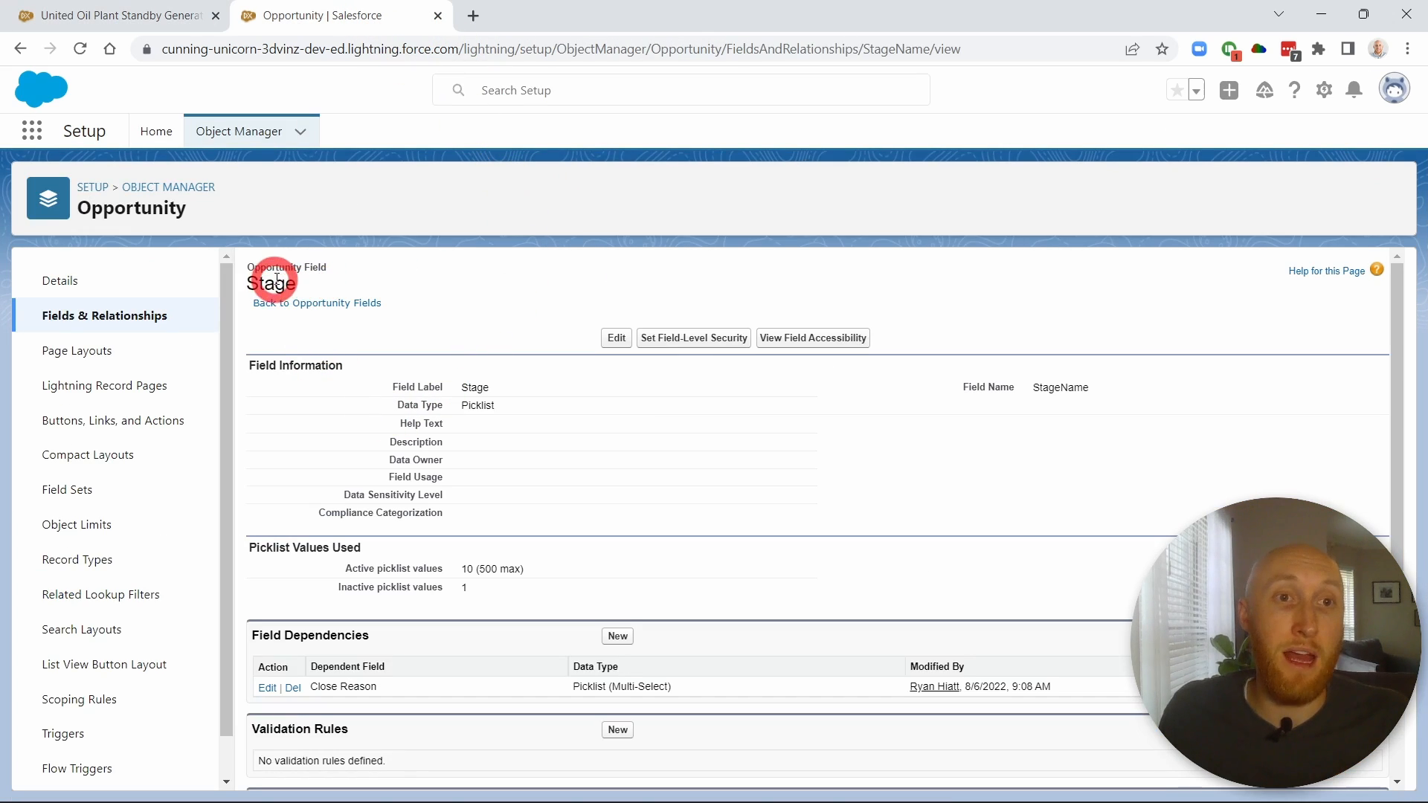
{"action": "scroll", "coordinate": [415, 406], "scroll_direction": "down", "scroll_amount": 5}
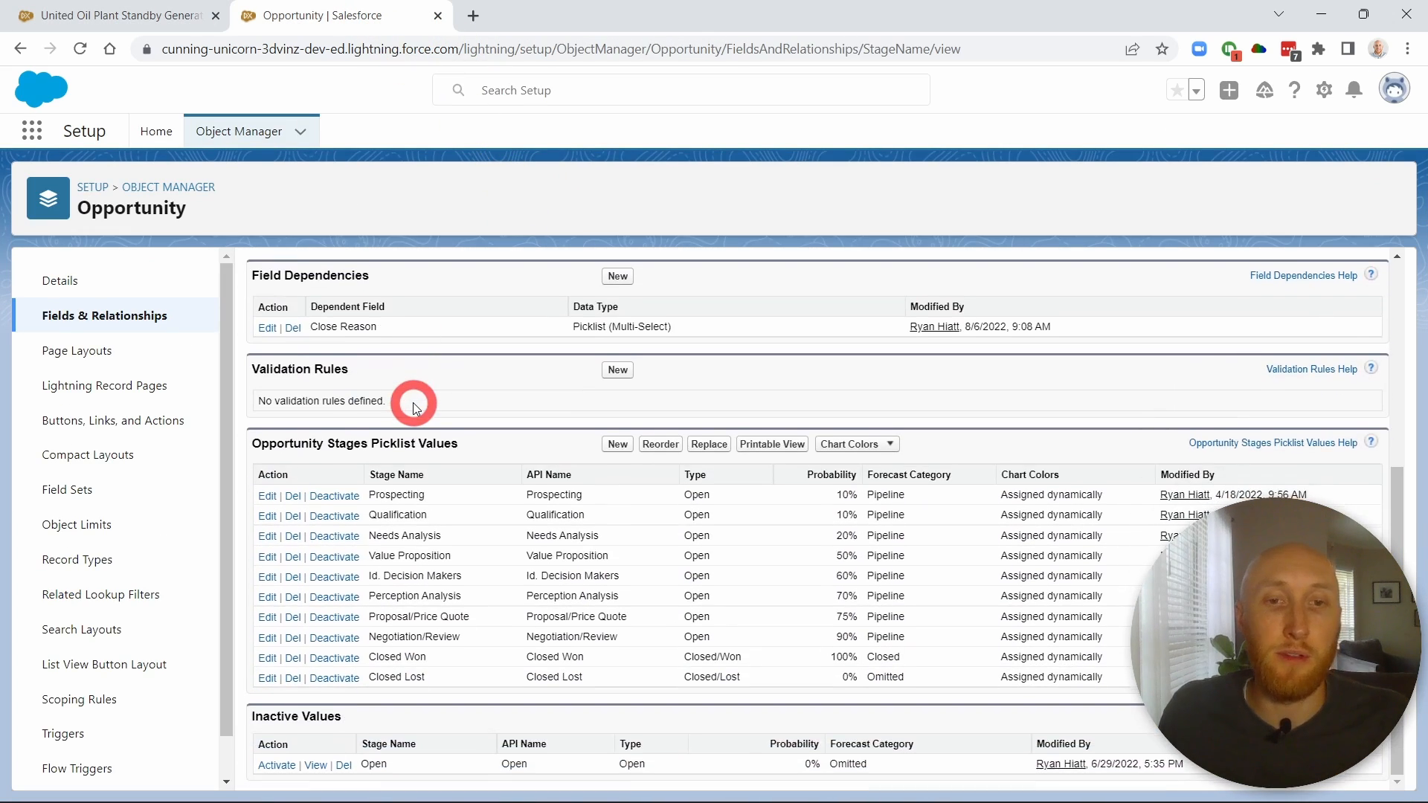
{"action": "left_click", "coordinate": [122, 16]}
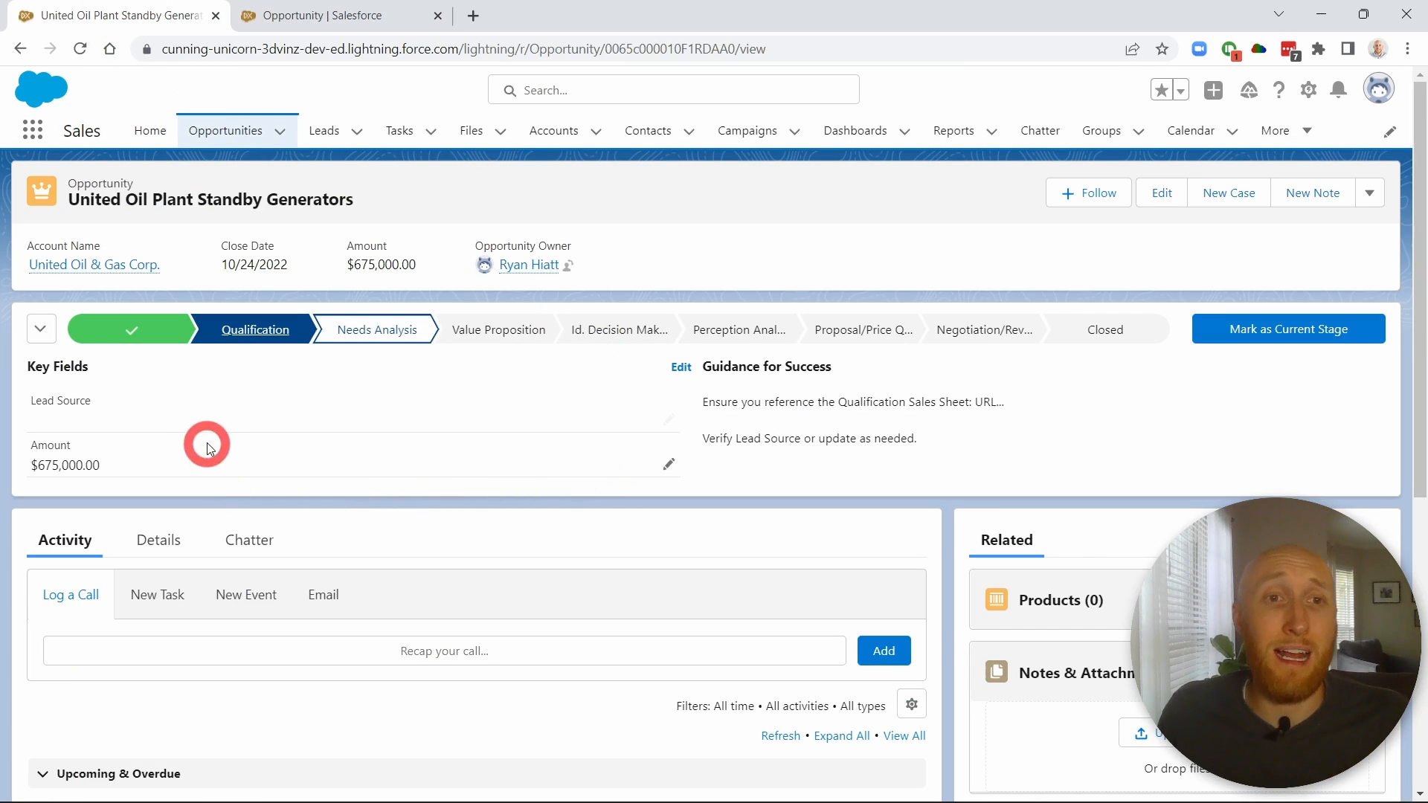